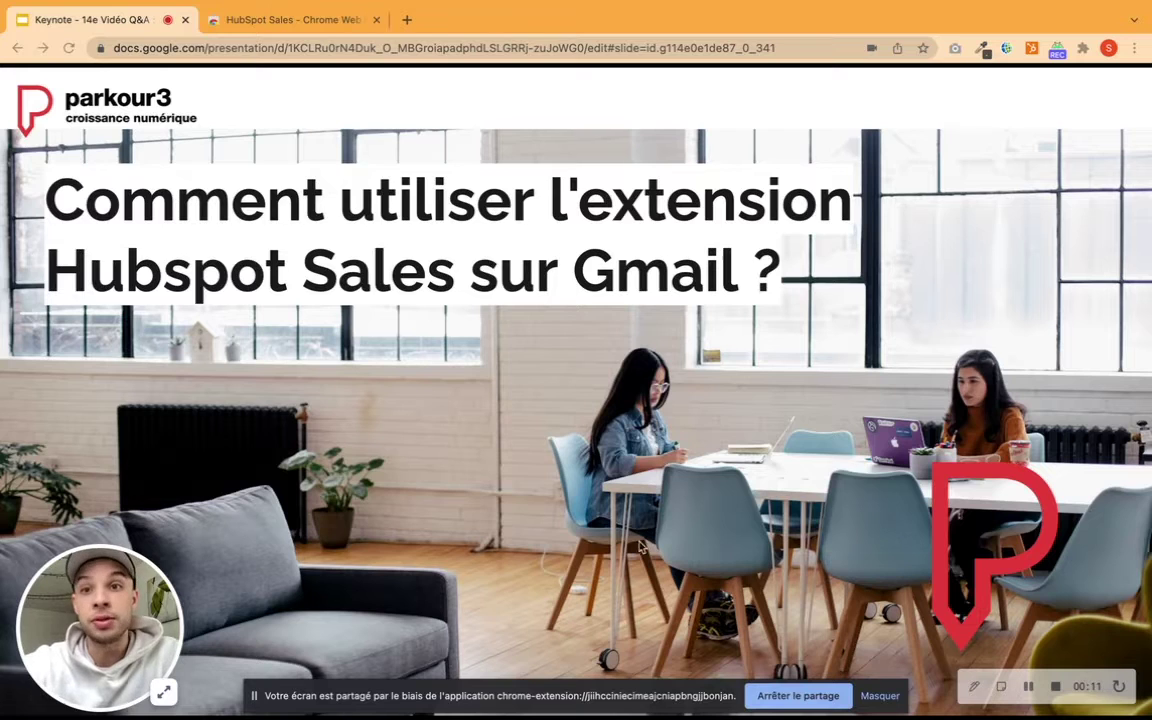
Search the Chrome Web Store for "hubspot sales" and open the HubSpot Sales extension page
left_click(239, 19)
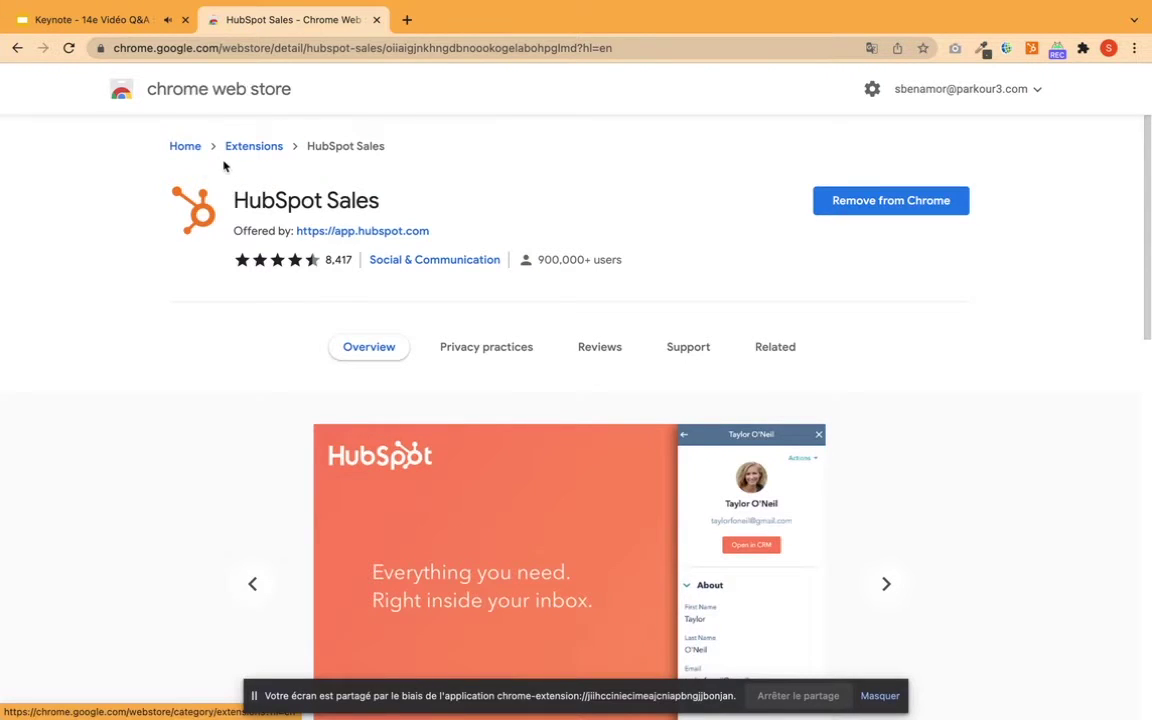
left_click(170, 91)
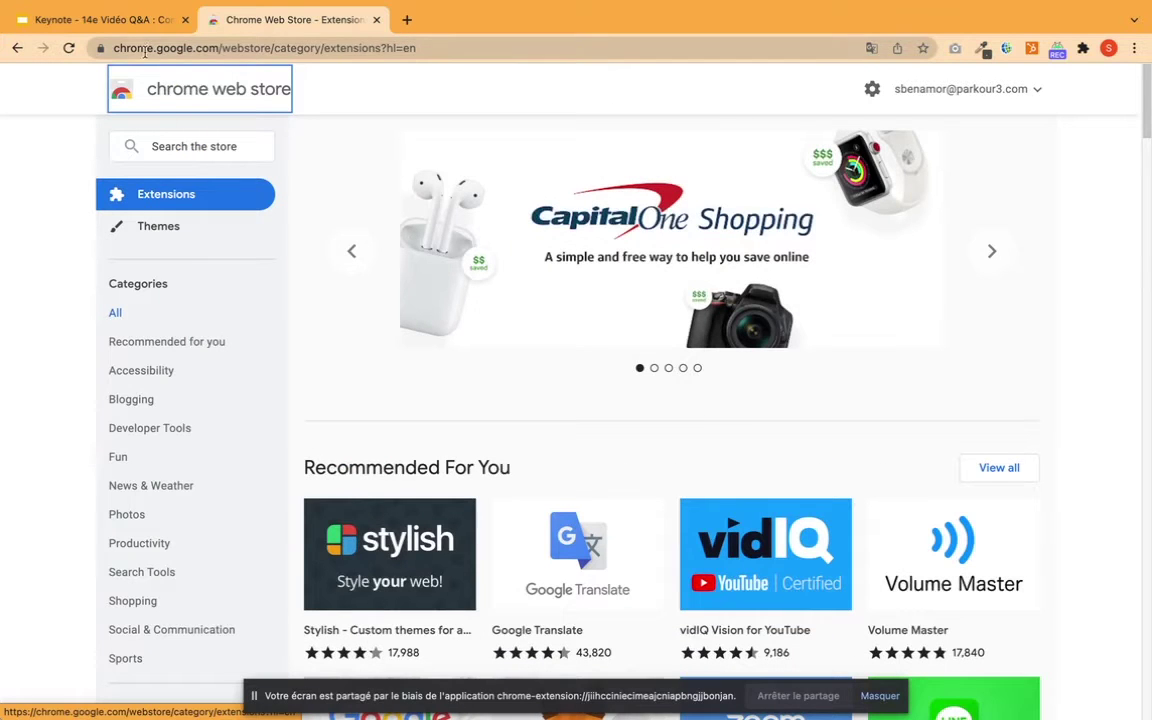
left_click(184, 146)
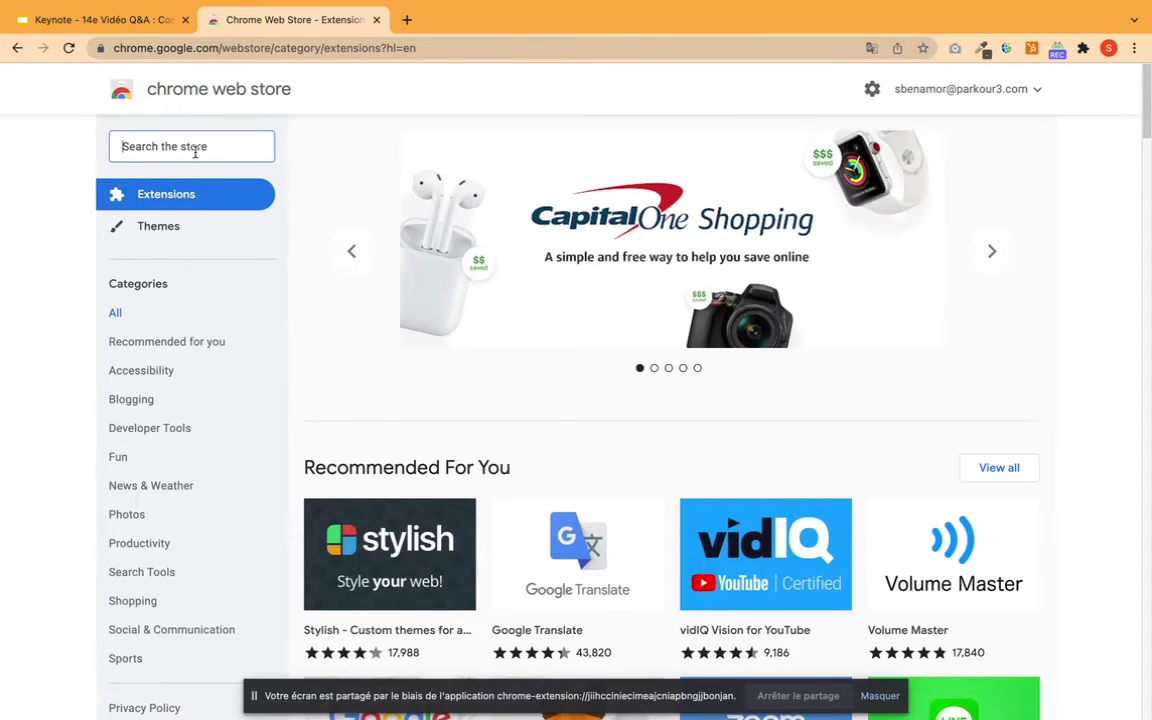
type("hubspot sales")
key("Return")
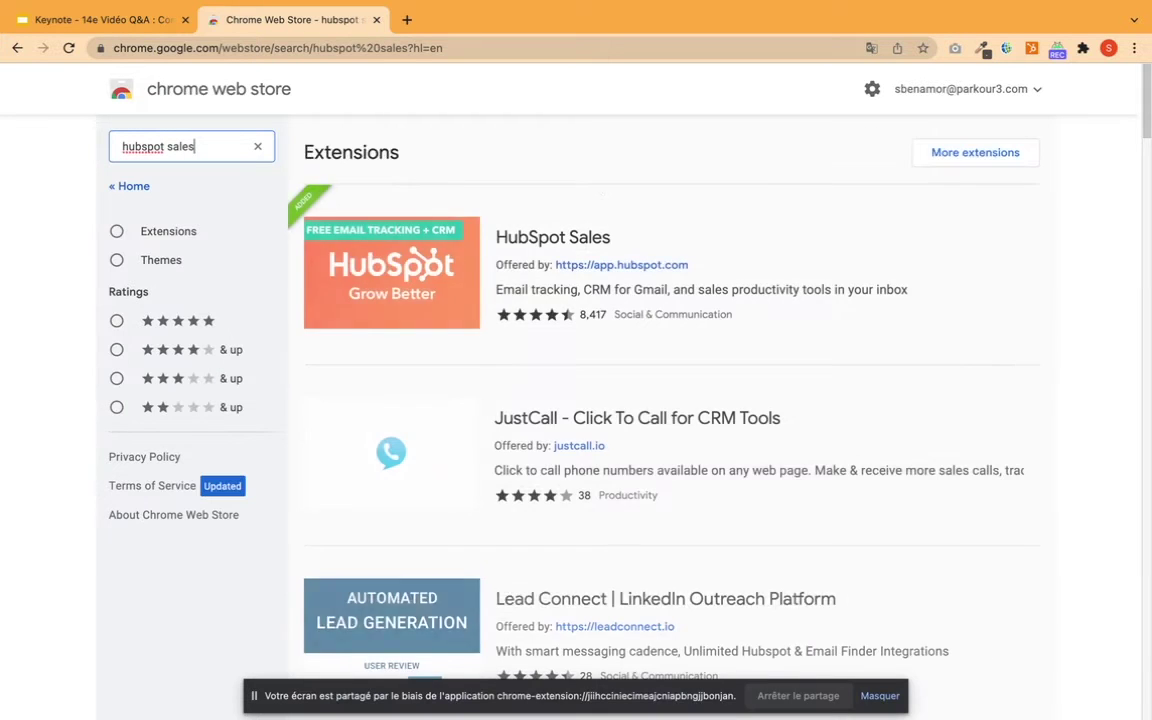
left_click(462, 254)
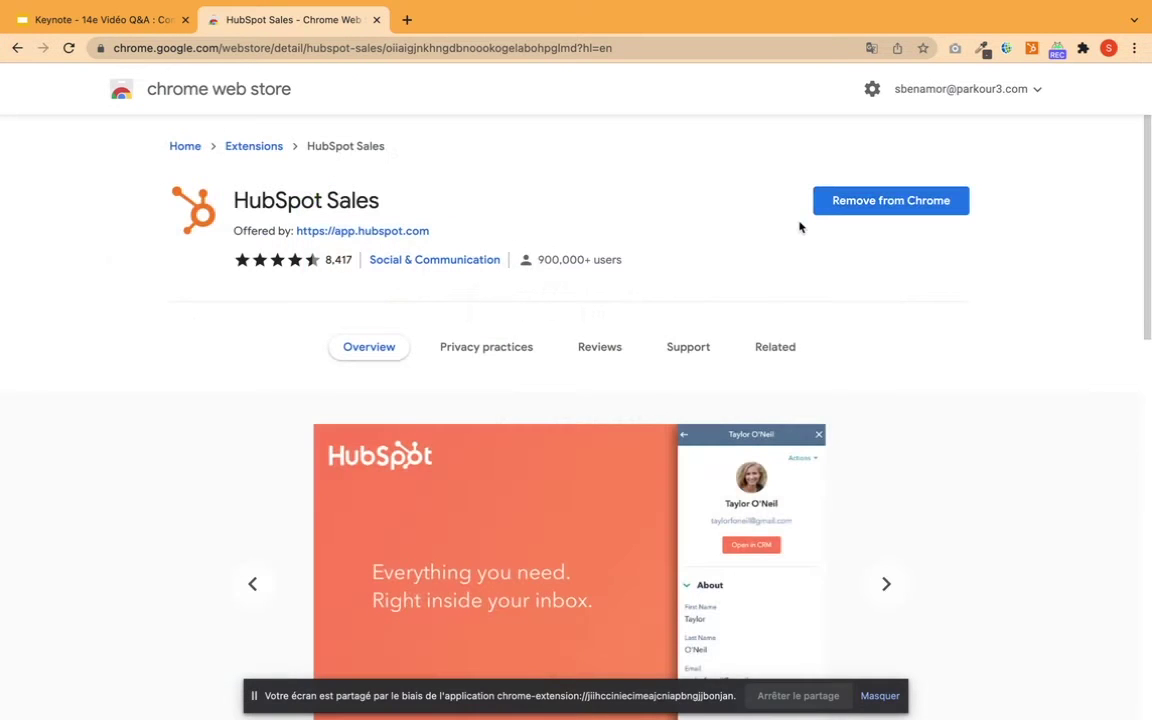
Check that HubSpot Sales is pinned among the browser extensions and view its activity feed
left_click(1083, 47)
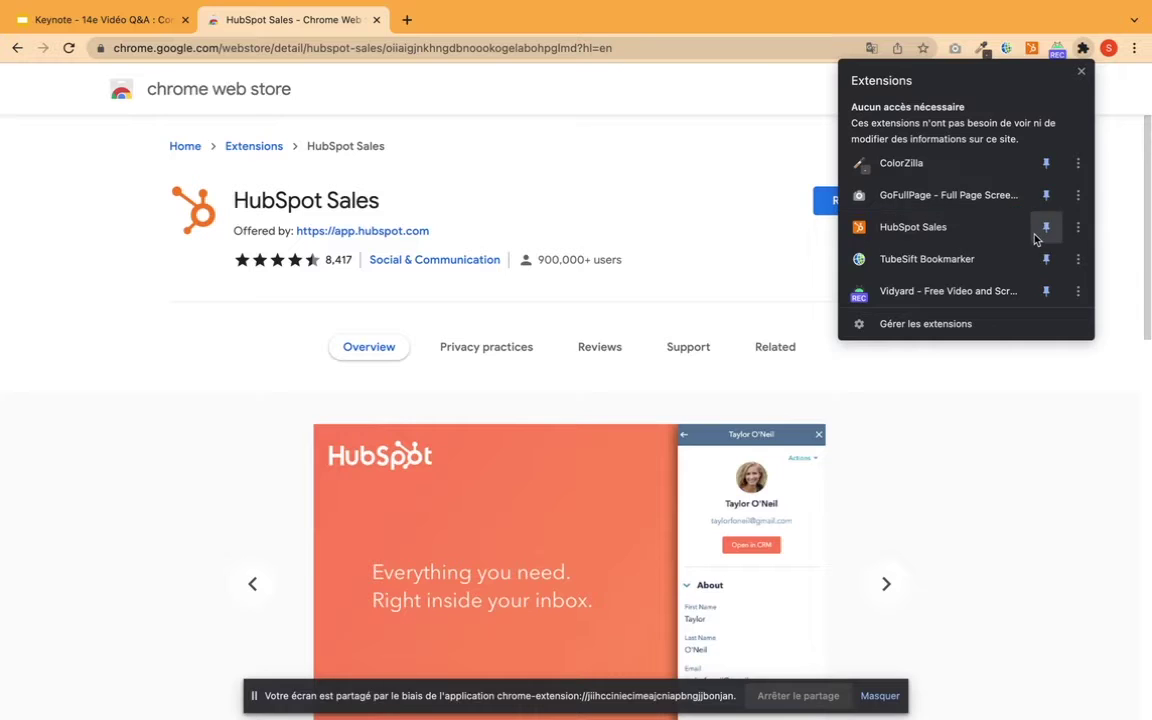
left_click(1048, 28)
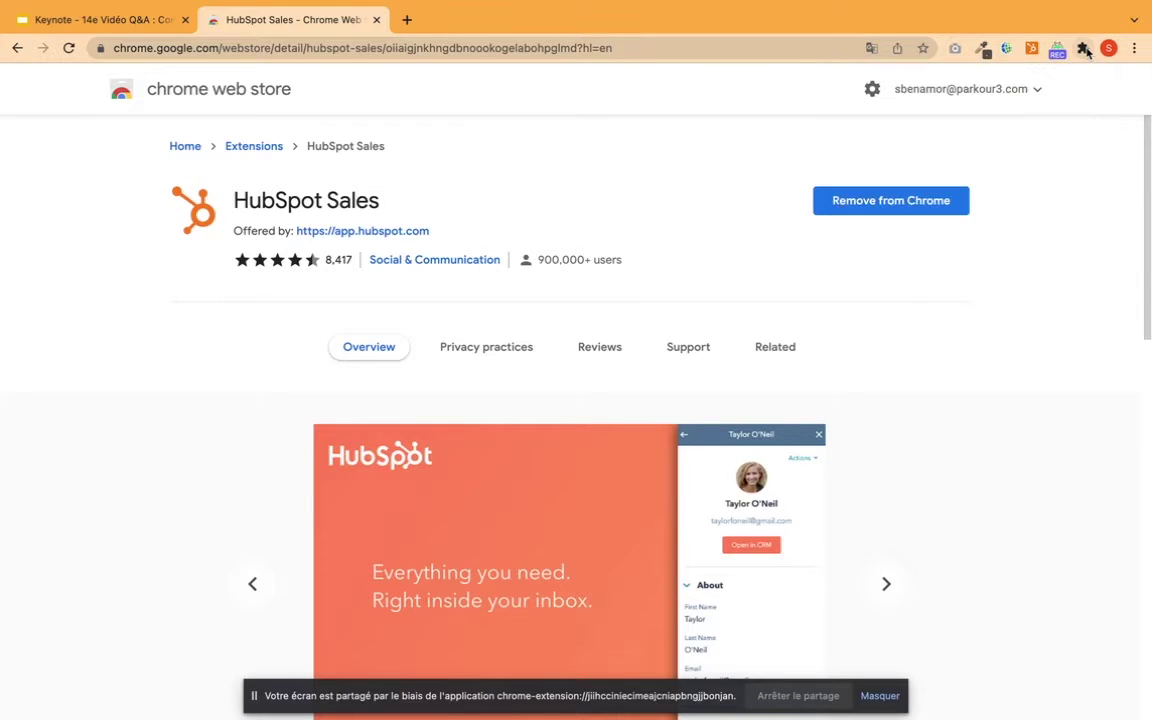
left_click(1083, 47)
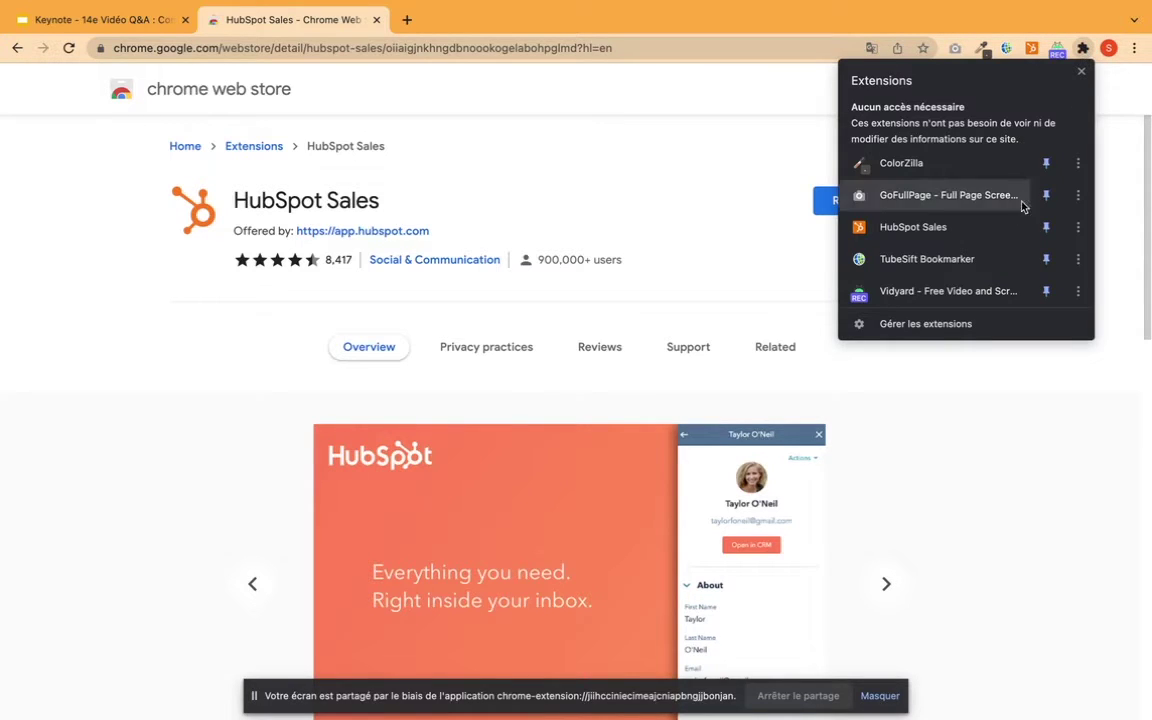
left_click(1032, 48)
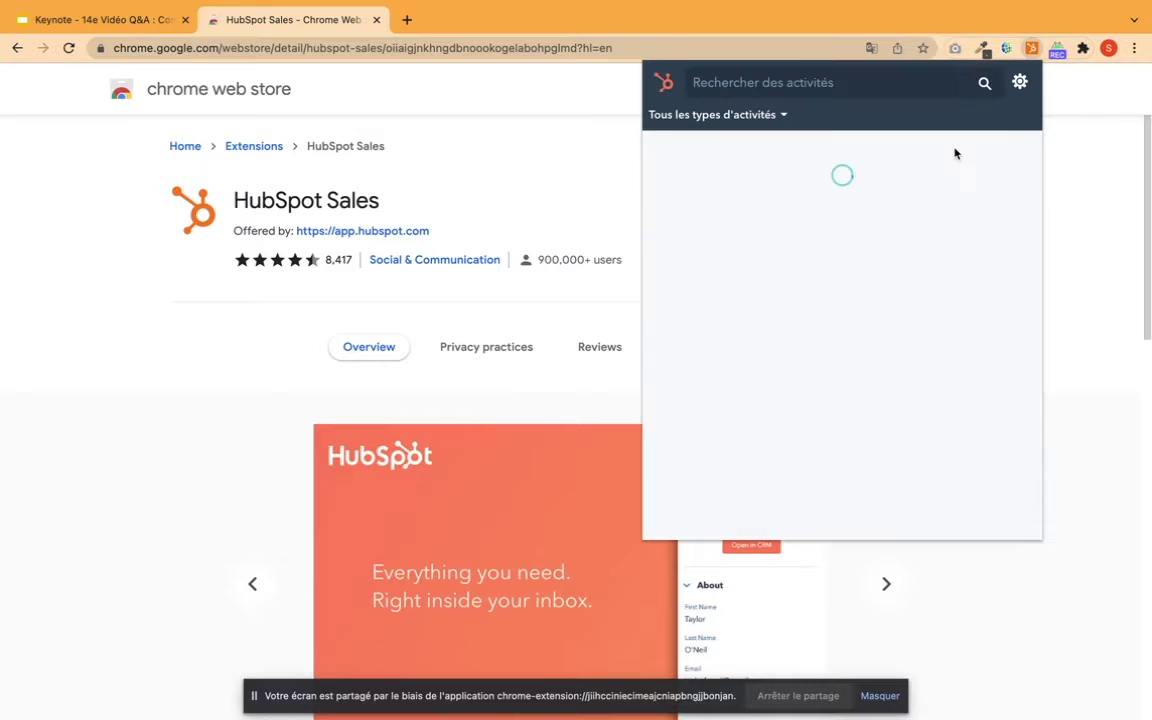
left_click(562, 218)
Open Gmail in a new browser tab and place that tab before the HubSpot Sales store tab
left_click(407, 19)
type("gm")
key("Return")
left_click_drag(405, 26, 218, 28)
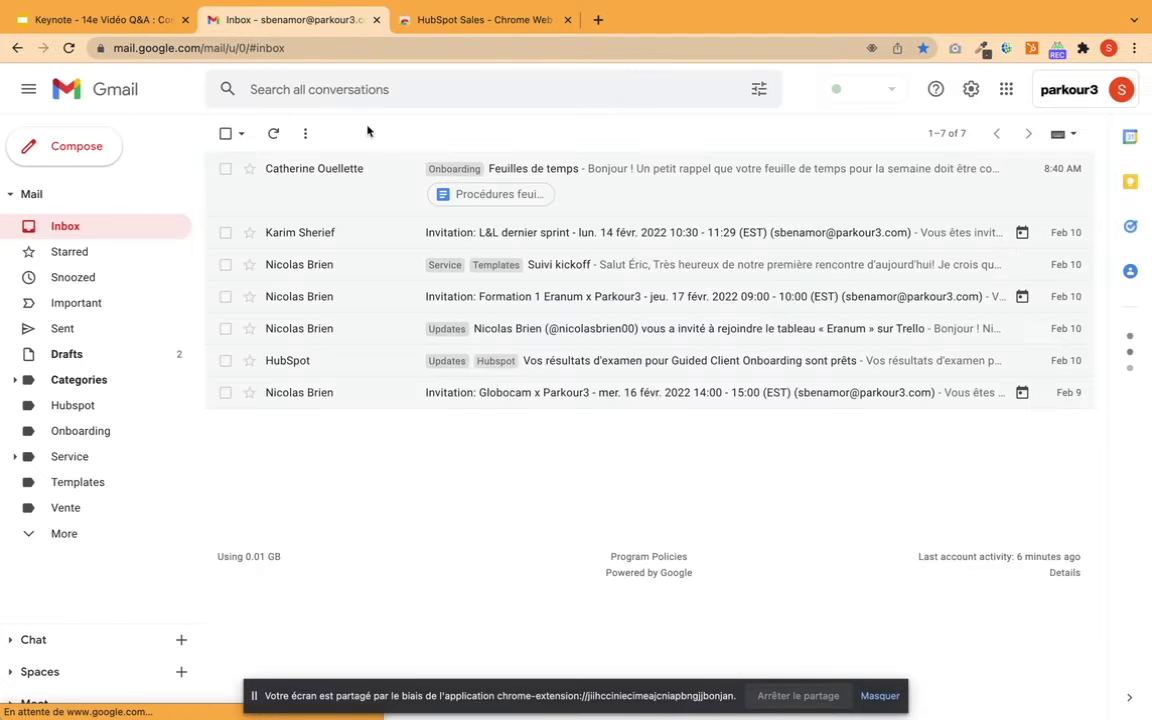
Review the HubSpot extension settings inside Gmail, including the connected inbox and HubSpot account sections
left_click(803, 89)
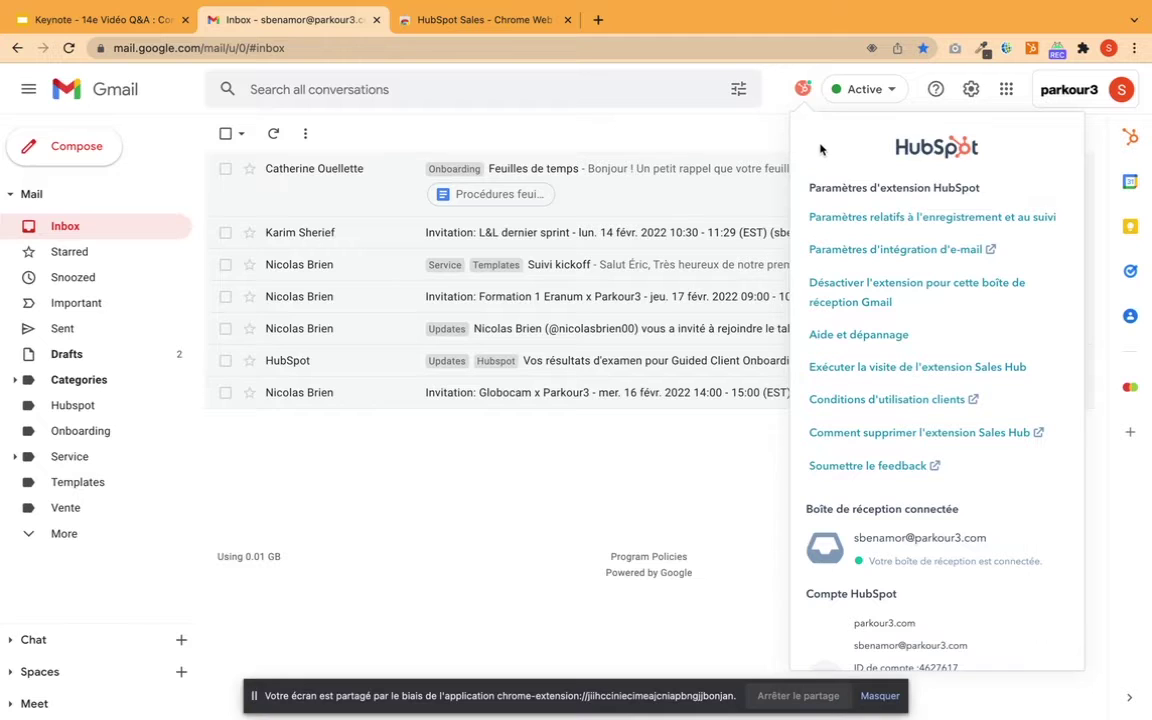
left_click(803, 89)
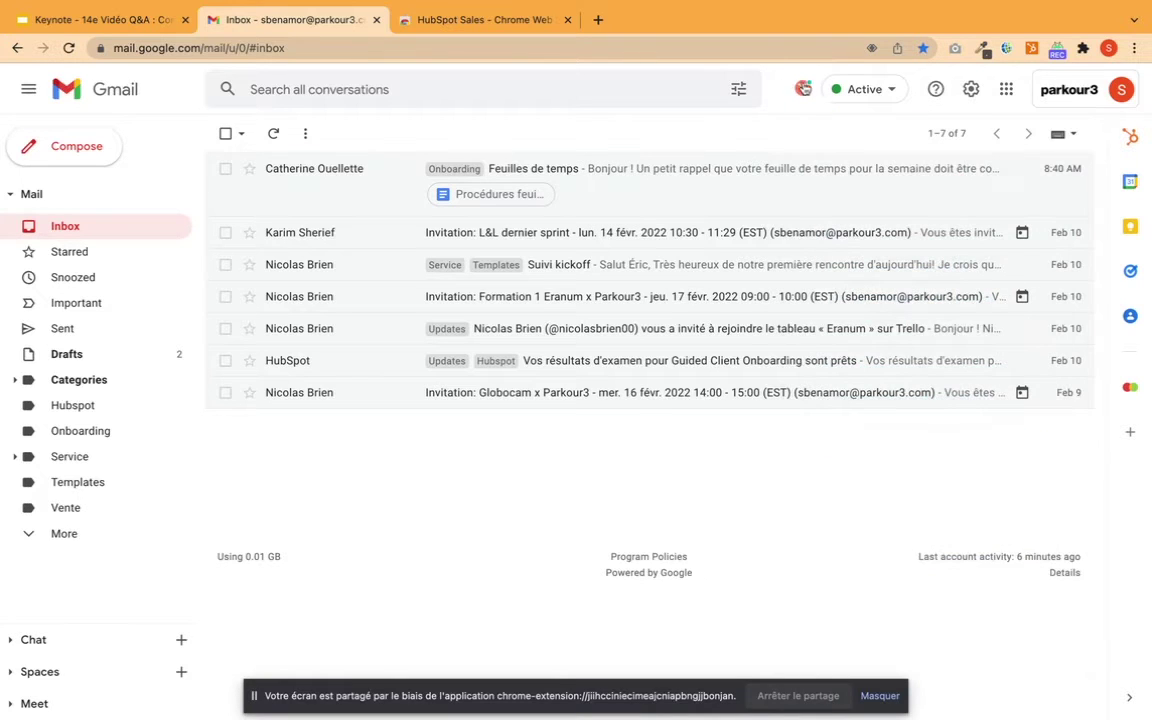
left_click(804, 91)
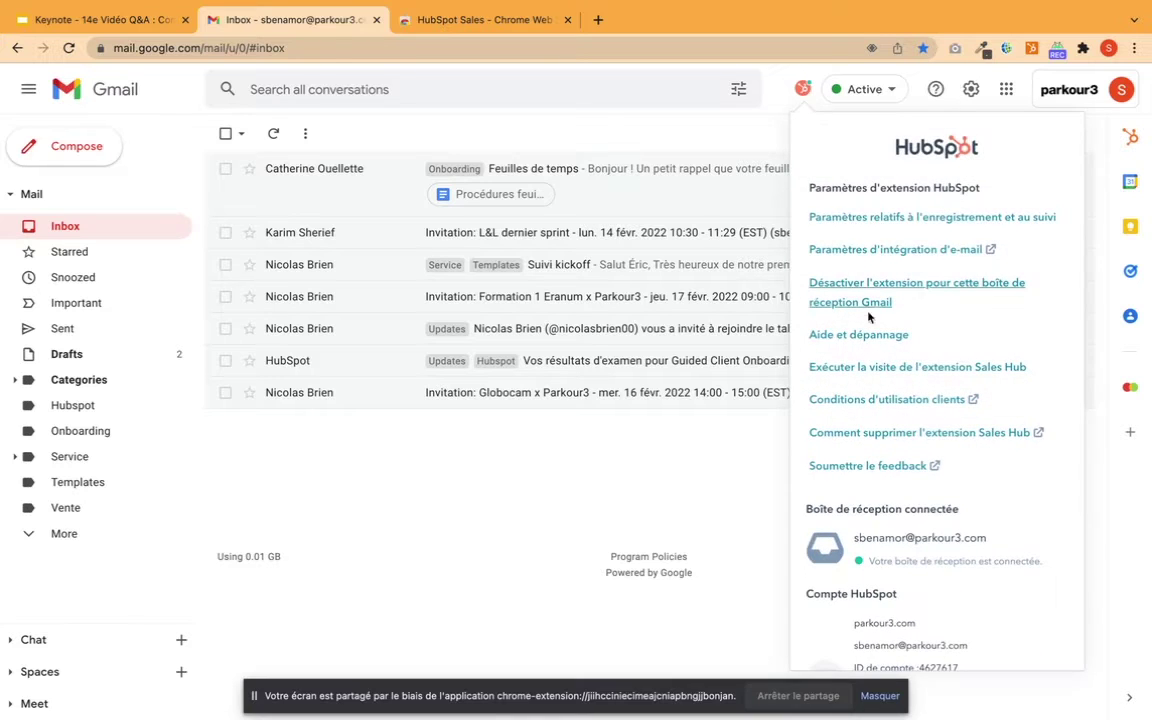
scroll(870, 380, "down", 2)
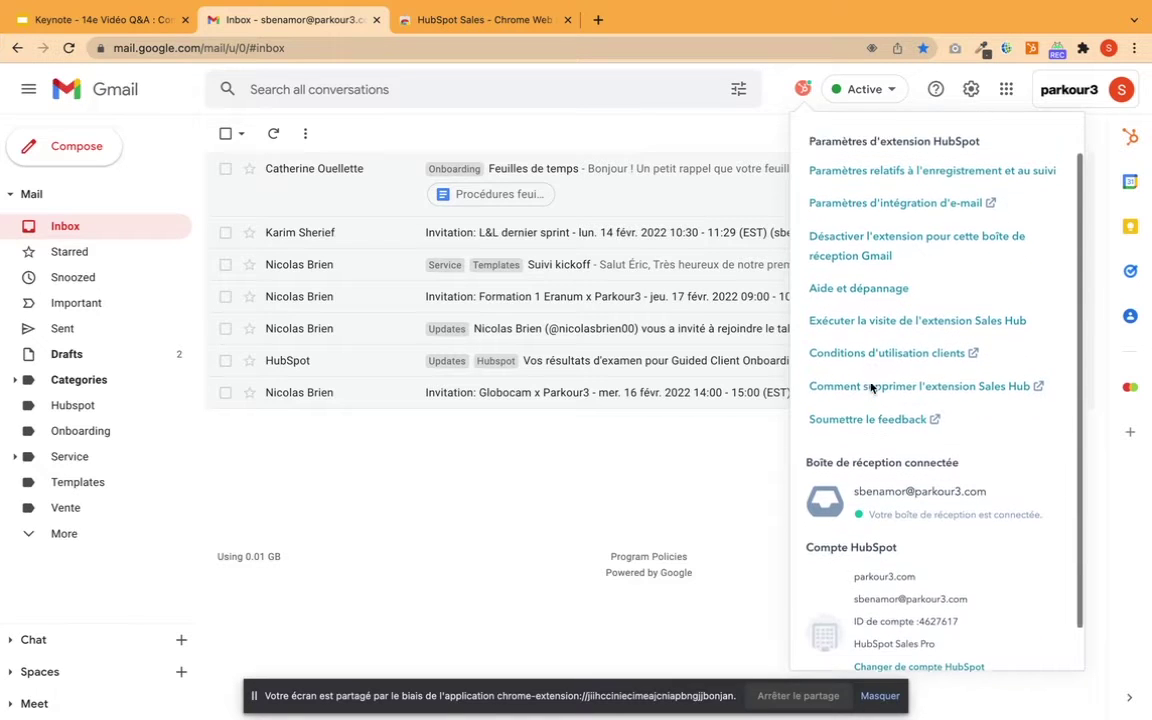
triple_click(859, 461)
triple_click(869, 448)
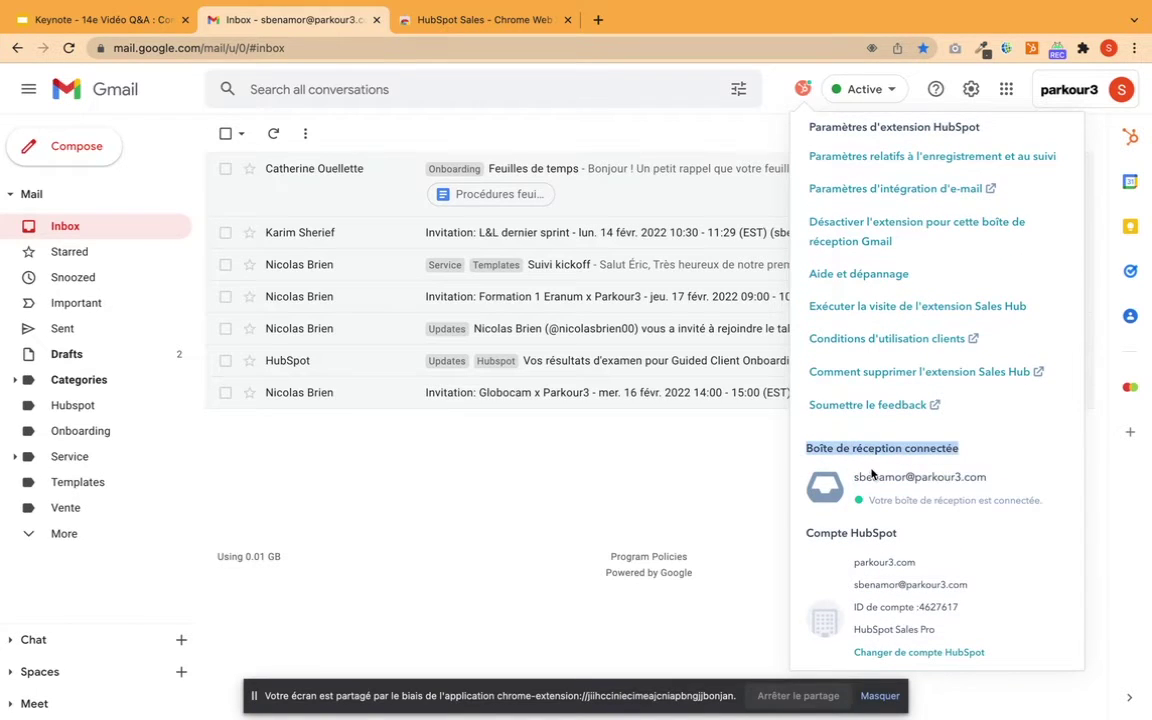
left_click(803, 90)
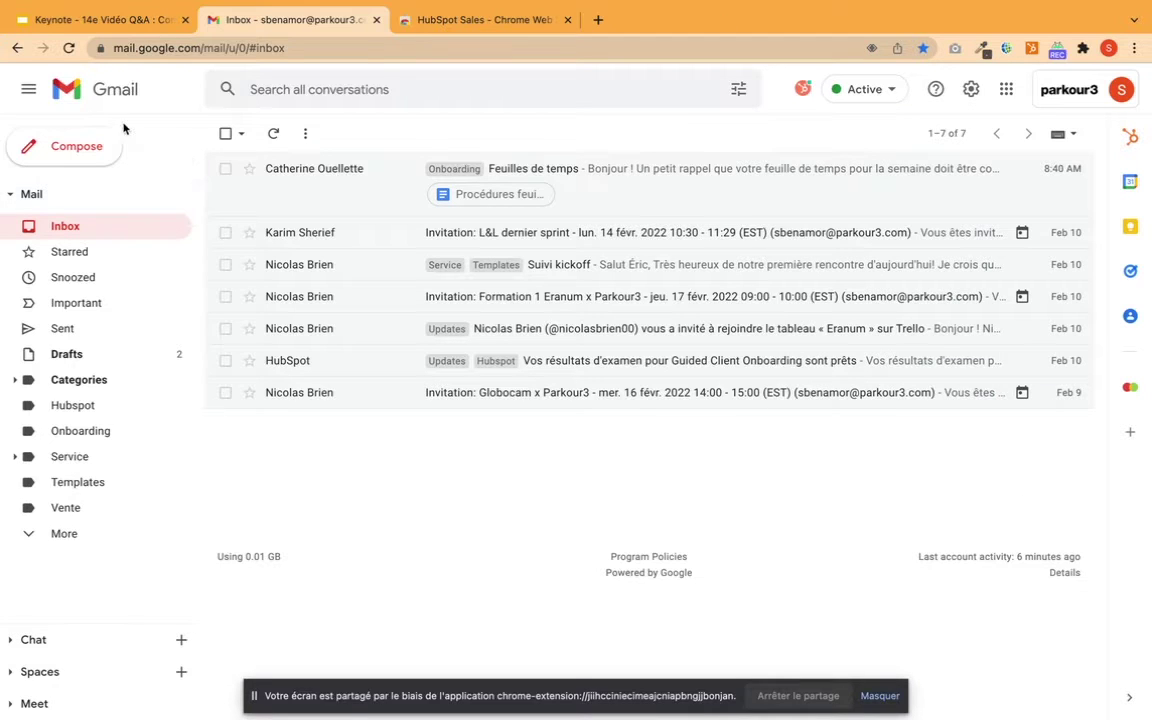
Compose a new email addressed to the contact's e-mail with the subject "test"
left_click(77, 146)
type("skande")
key("Return")
left_click(701, 283)
type("test")
left_click(680, 431)
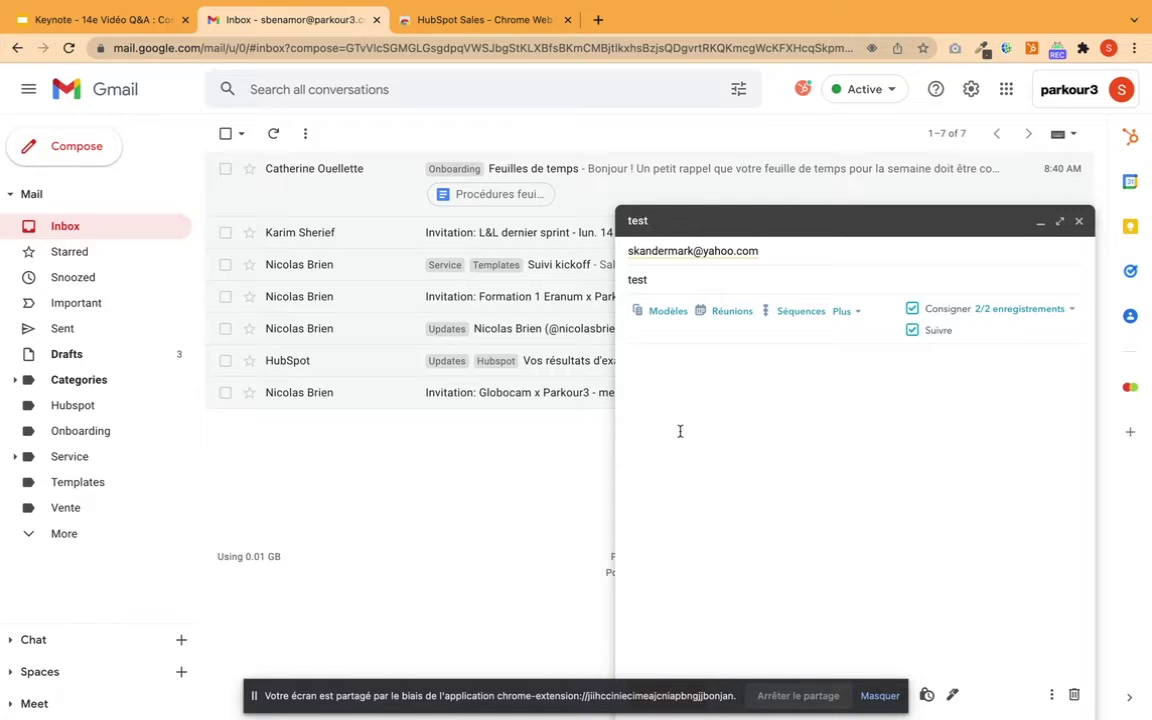
Insert the HubSpot email template "1er suivi" into the draft
left_click(660, 315)
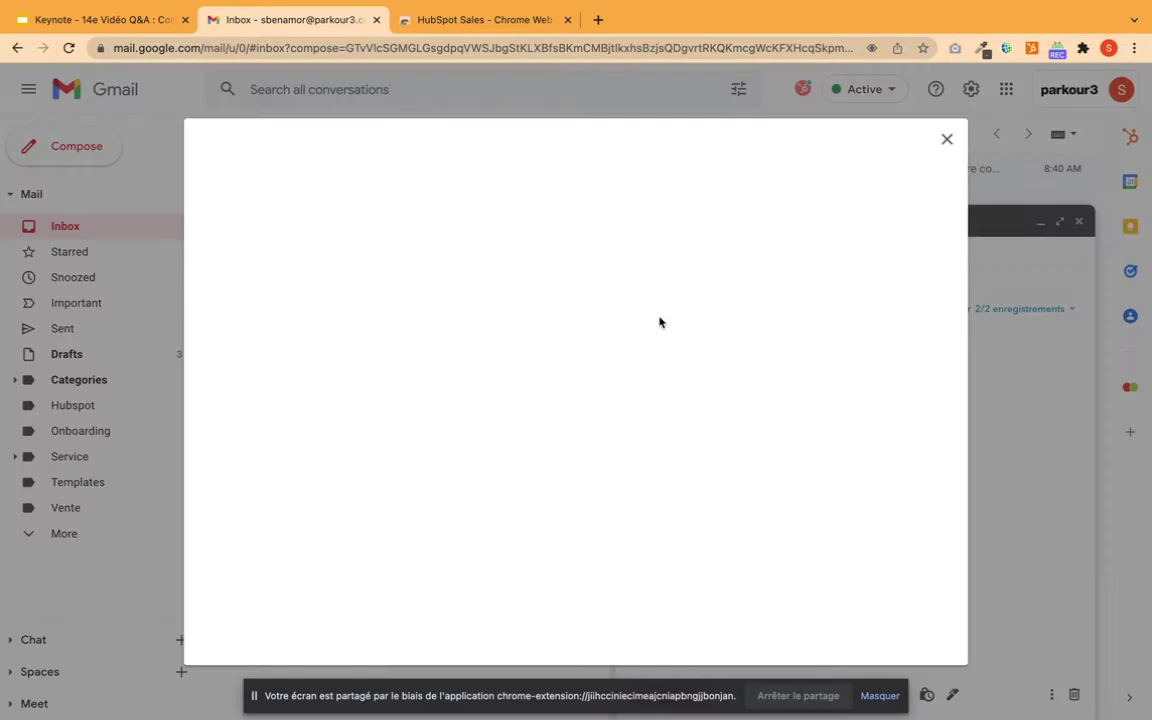
left_click(946, 140)
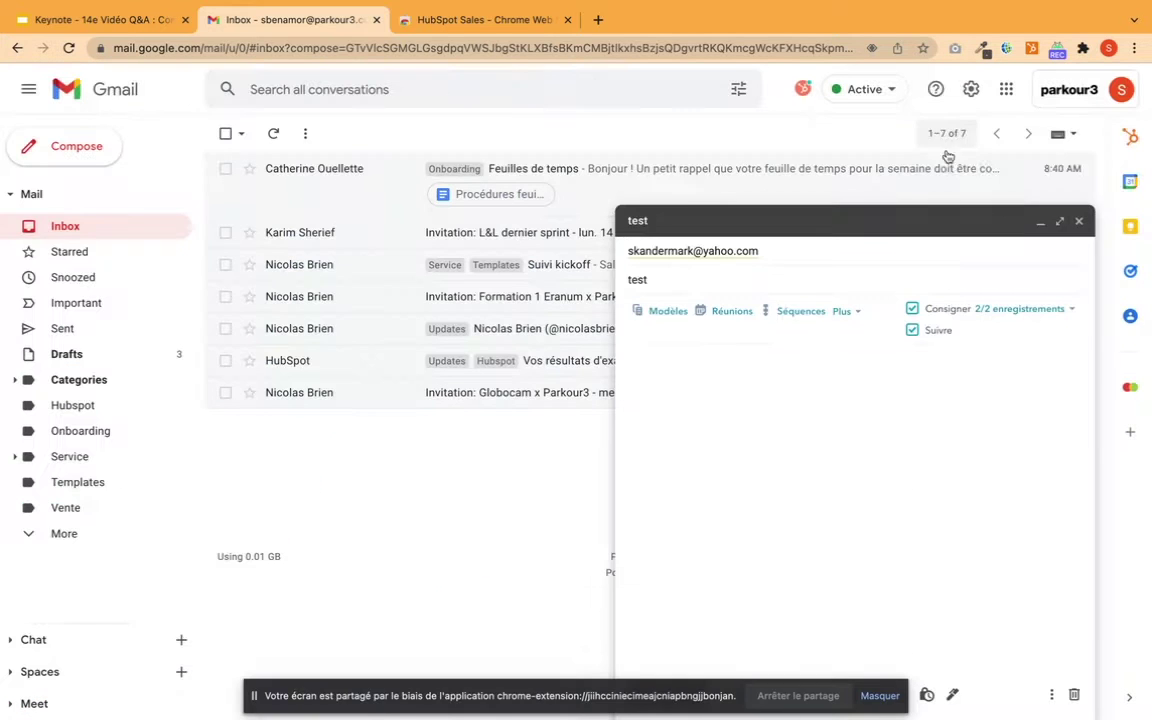
left_click(657, 316)
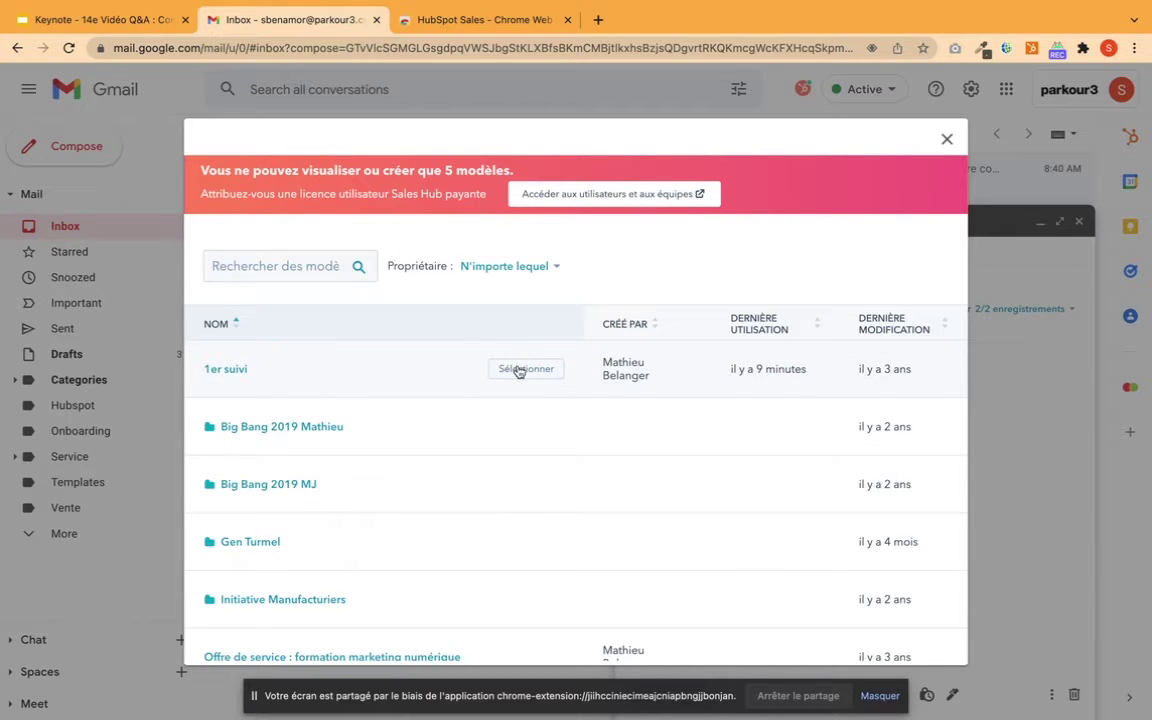
left_click(519, 371)
left_click_drag(628, 359, 663, 447)
Insert the scheduling link "Rendez-vous de 60 min, 30 min et 15 min" on a new line above "Merci beaucoup,"
left_click(701, 424)
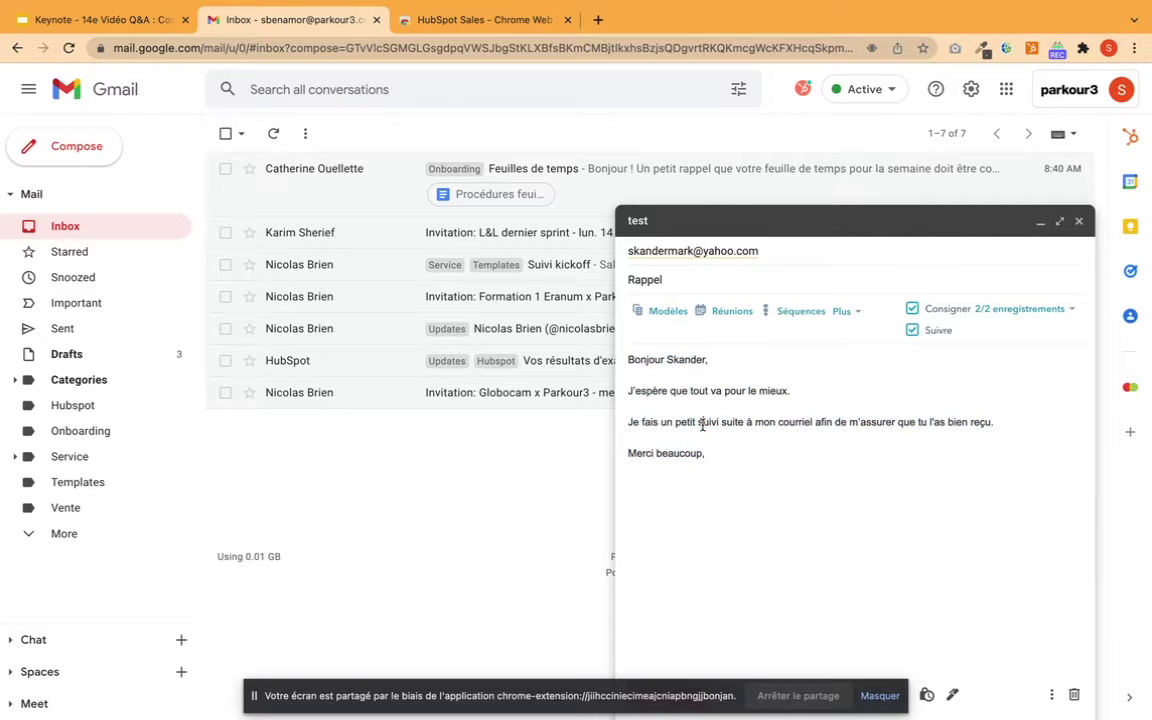
key("Return")
key("Return")
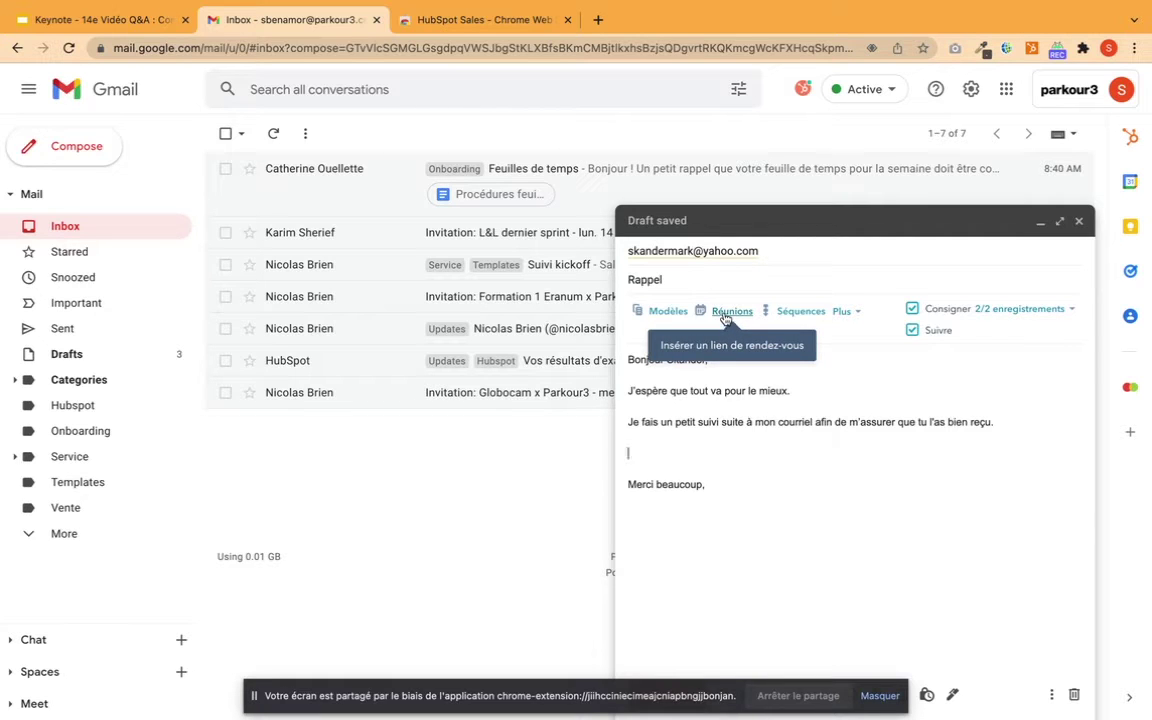
left_click(725, 318)
left_click(807, 556)
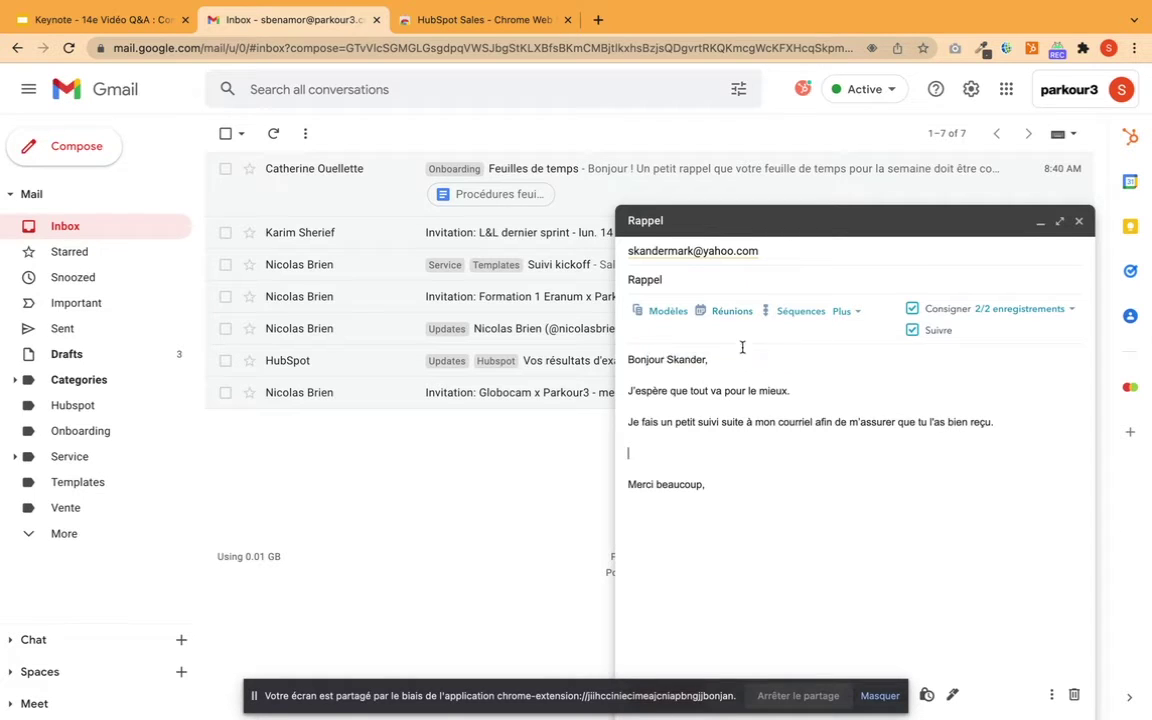
left_click(728, 316)
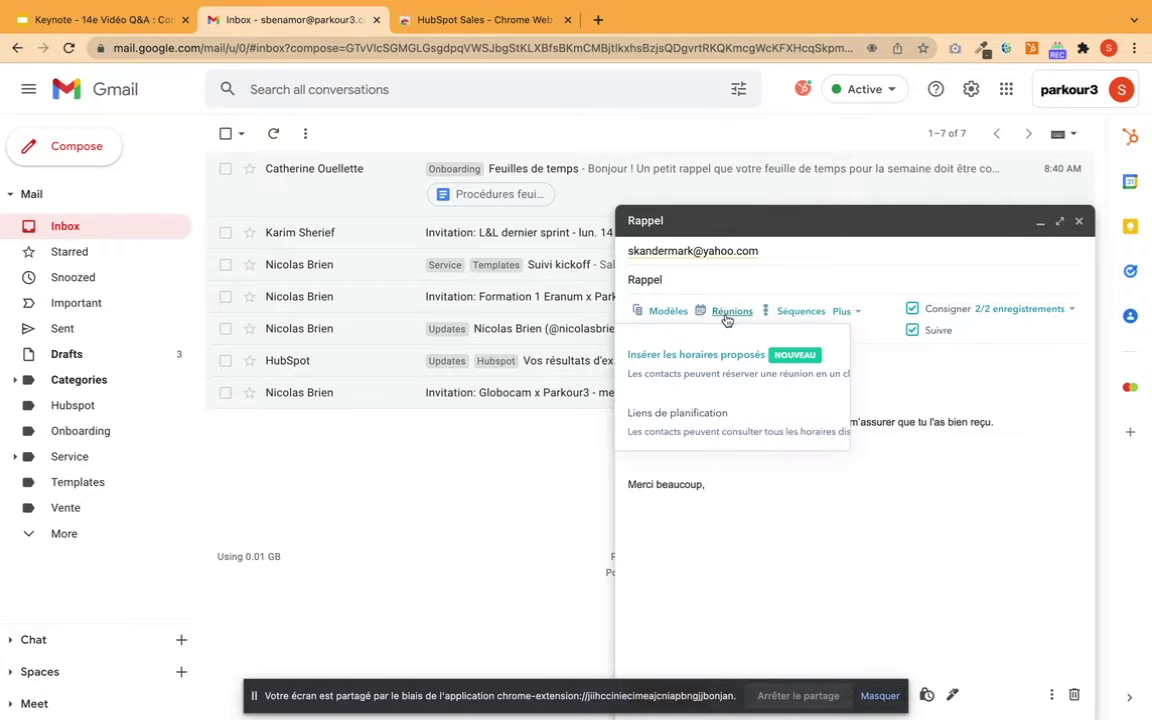
left_click(699, 428)
left_click(687, 417)
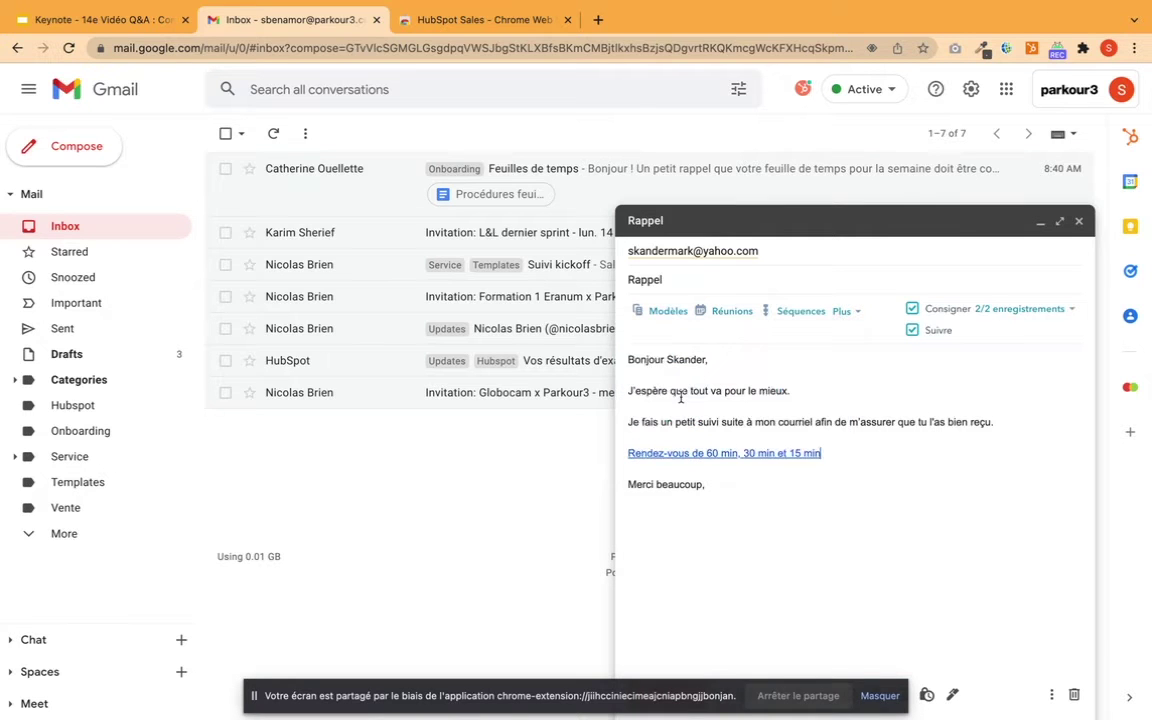
Open the inserted meeting link, review the booking page's available time slots, and return to the email draft
left_click(688, 452)
left_click(707, 472)
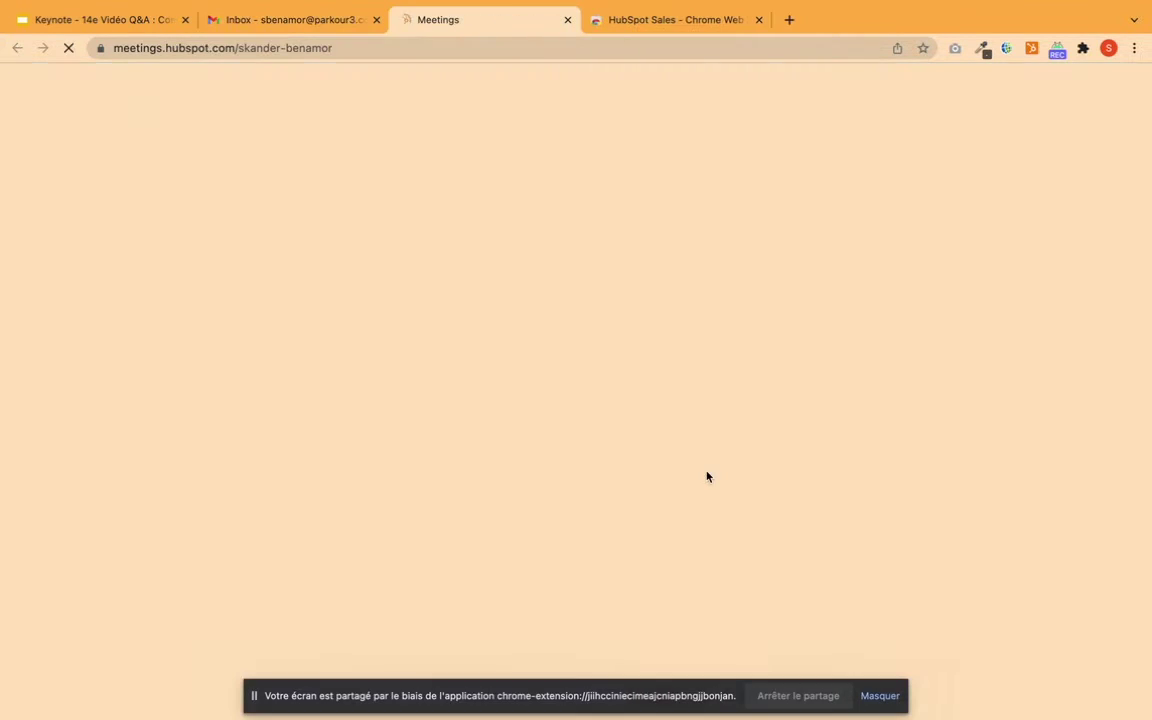
scroll(480, 400, "down", 1)
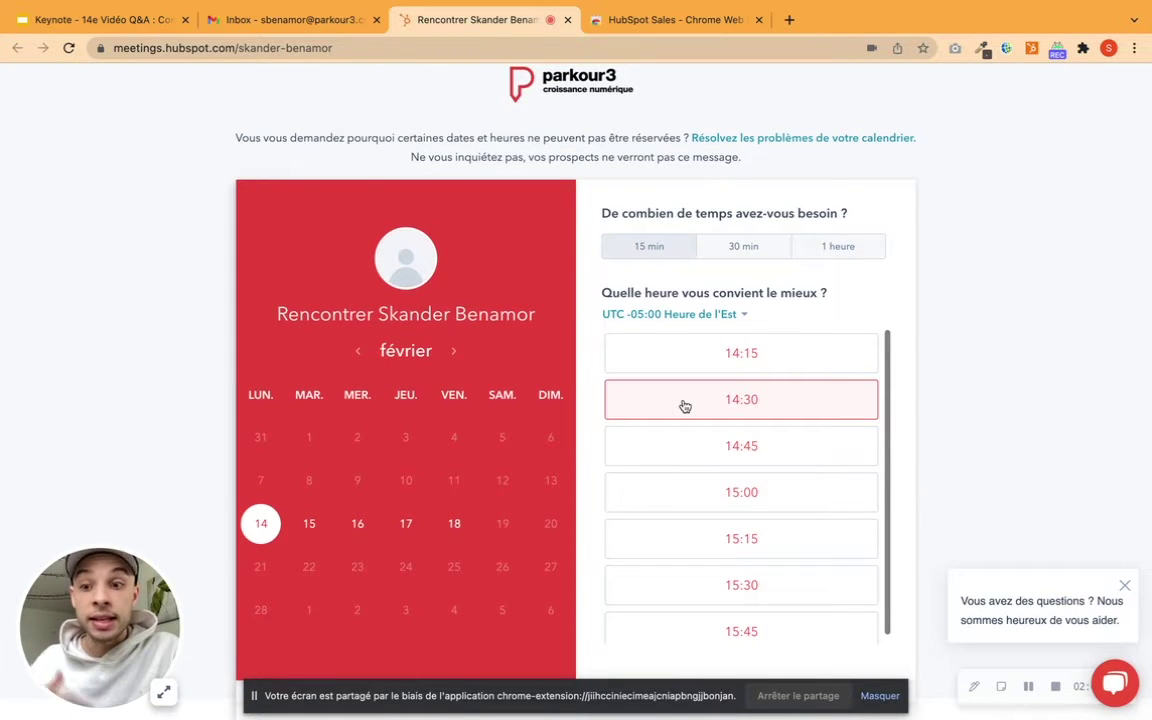
scroll(751, 409, "down", 1)
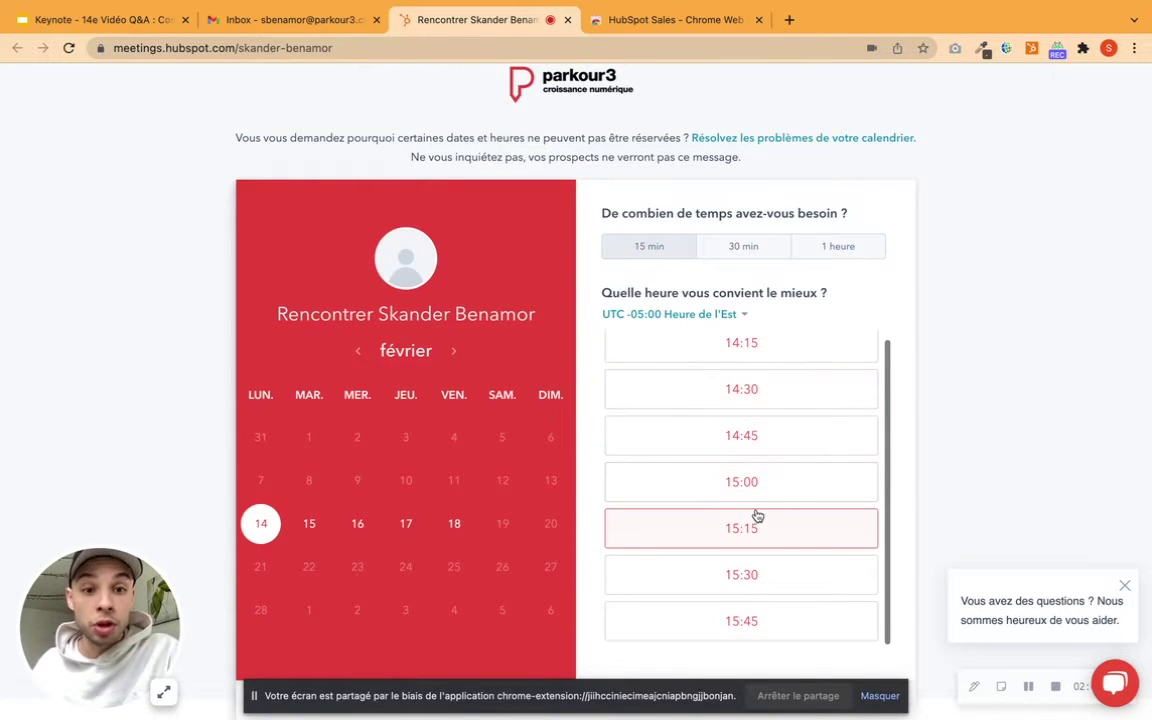
scroll(751, 455, "up", 1)
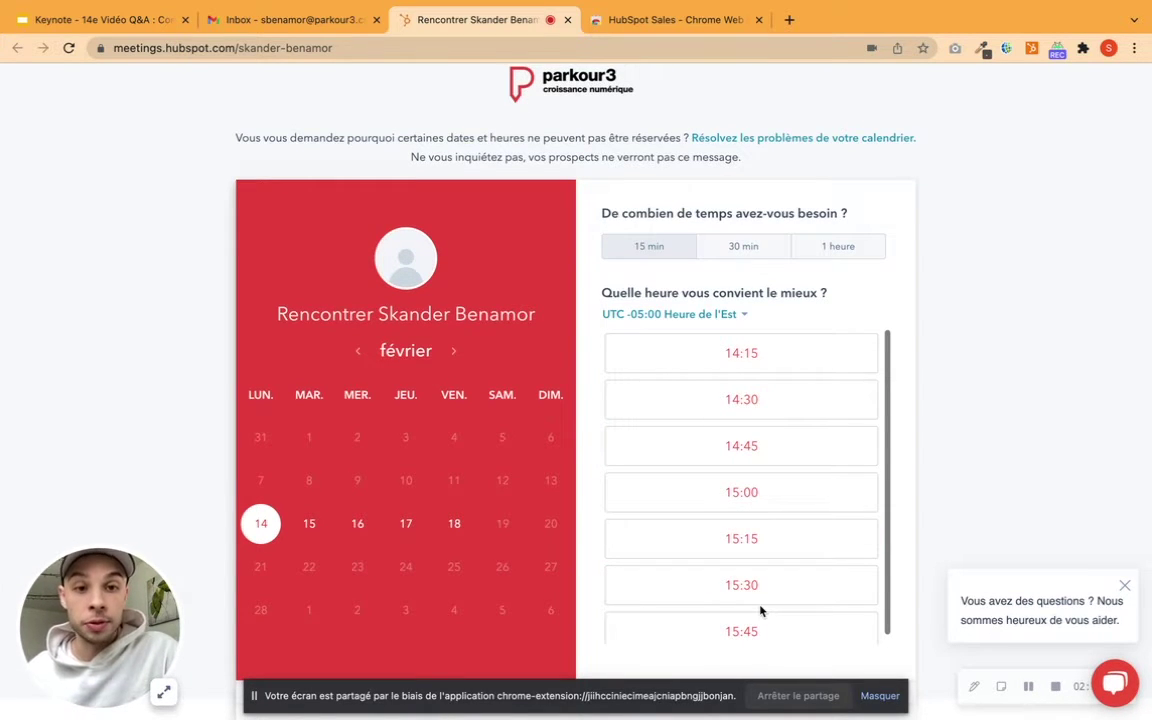
key("ctrl+shift+Tab")
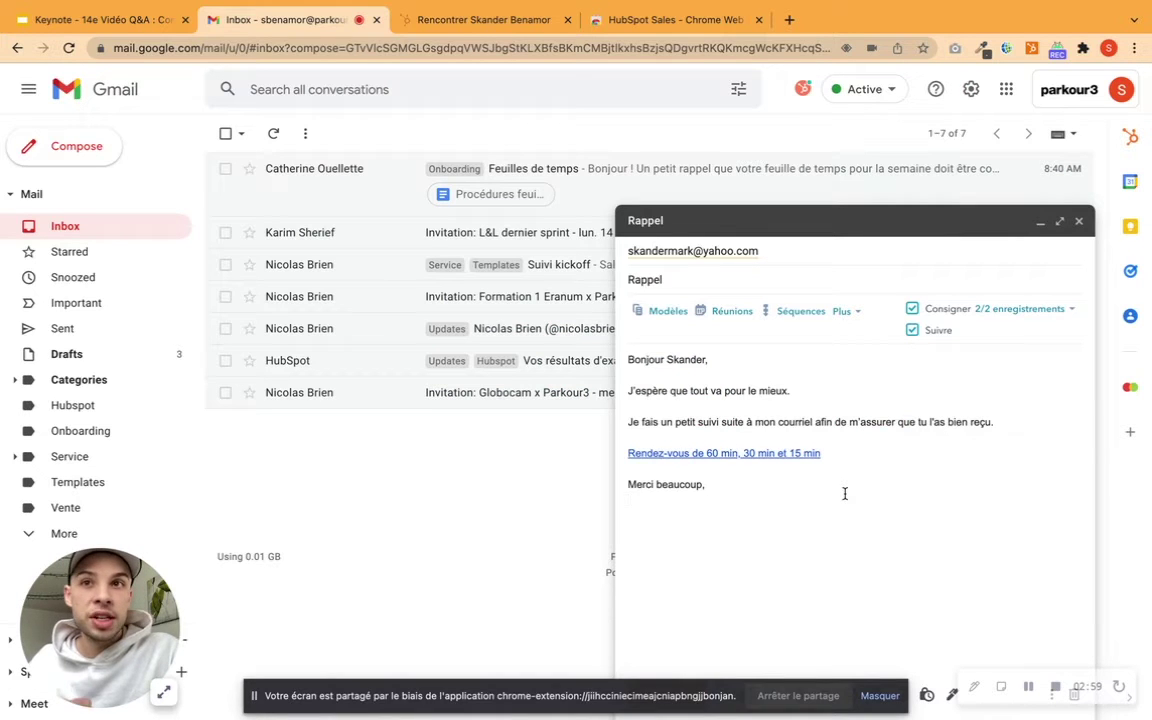
Review the HubSpot Sales activity feed and open its settings showing the Chrome alerts option and the account in use
mouse_move(931, 331)
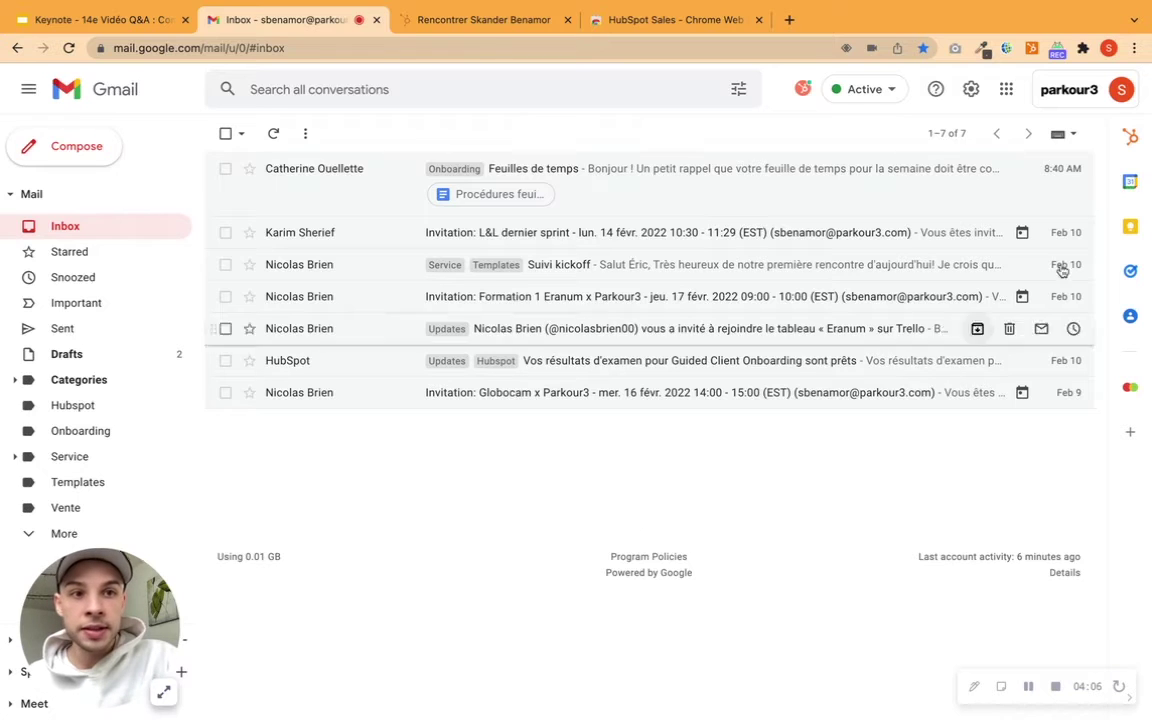
left_click(1029, 48)
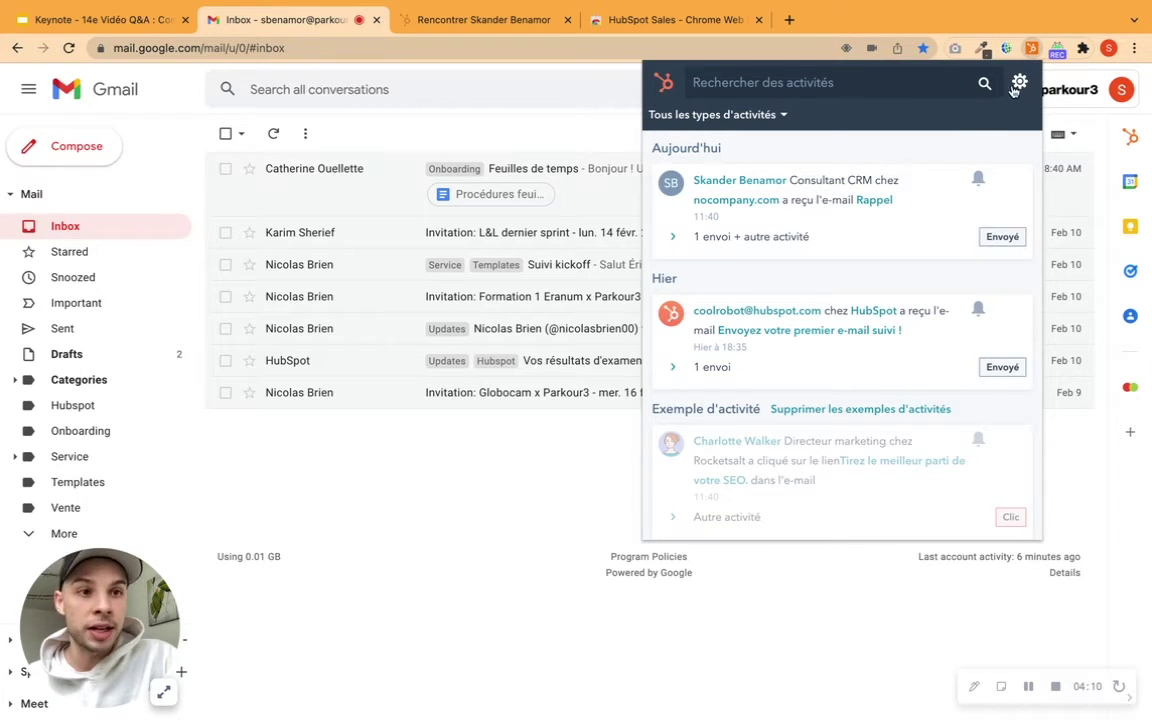
left_click(1018, 86)
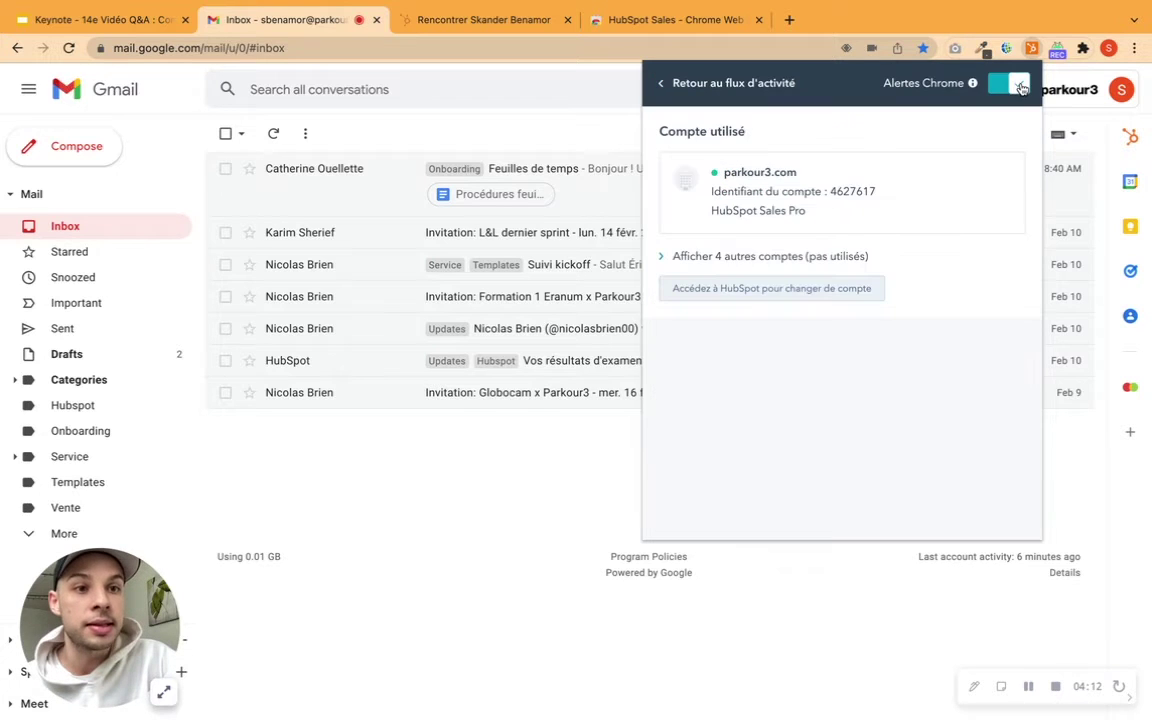
left_click(1029, 48)
left_click(1029, 48)
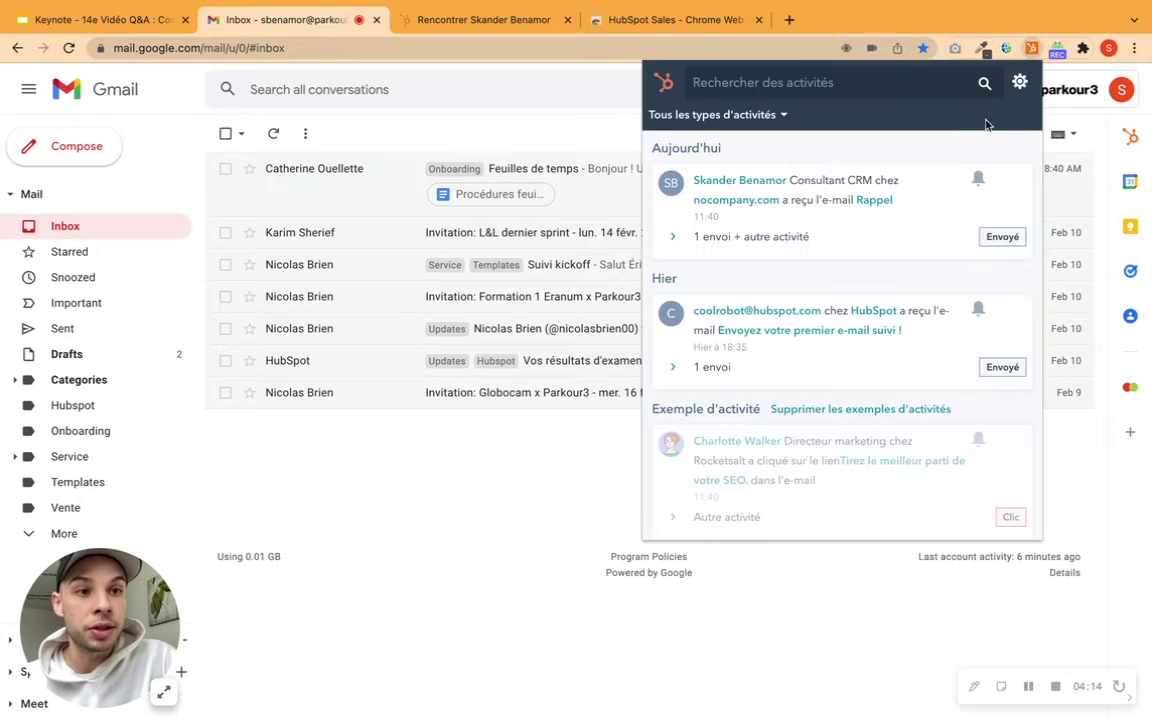
left_click(1020, 84)
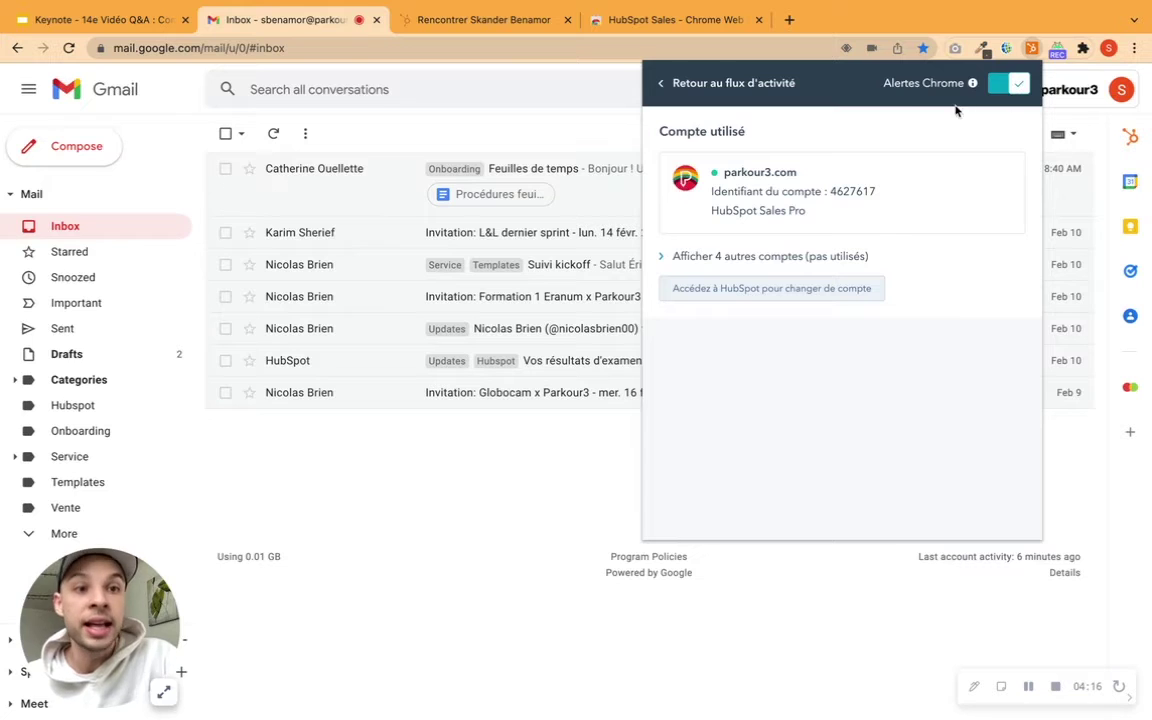
Return to the HubSpot Sales activity feed, review the detailed history of today's "Rappel" email activity, and close the feed
left_click_drag(883, 83, 948, 87)
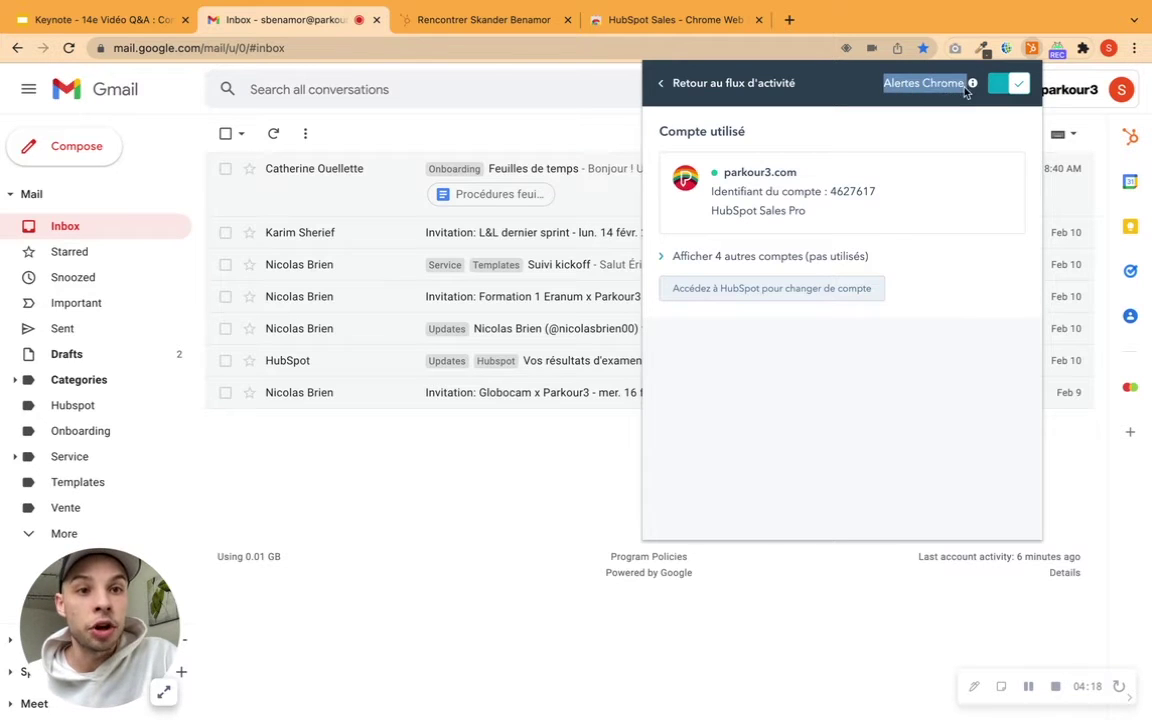
left_click(700, 84)
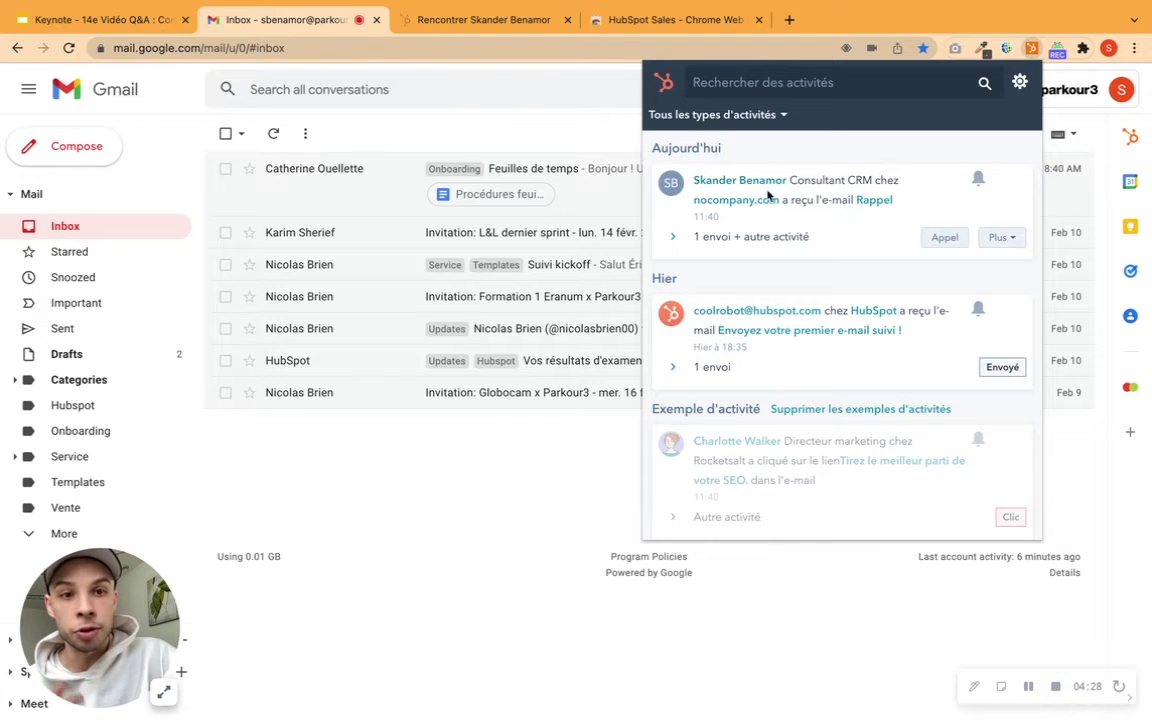
left_click_drag(794, 201, 833, 201)
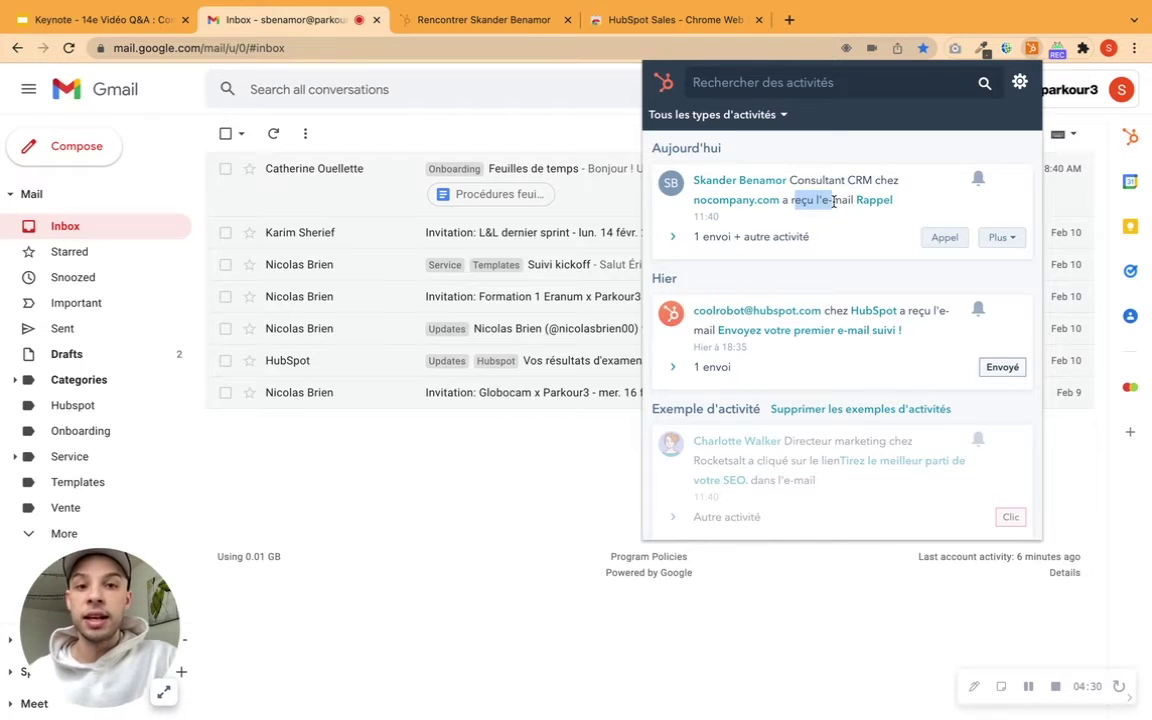
left_click(672, 240)
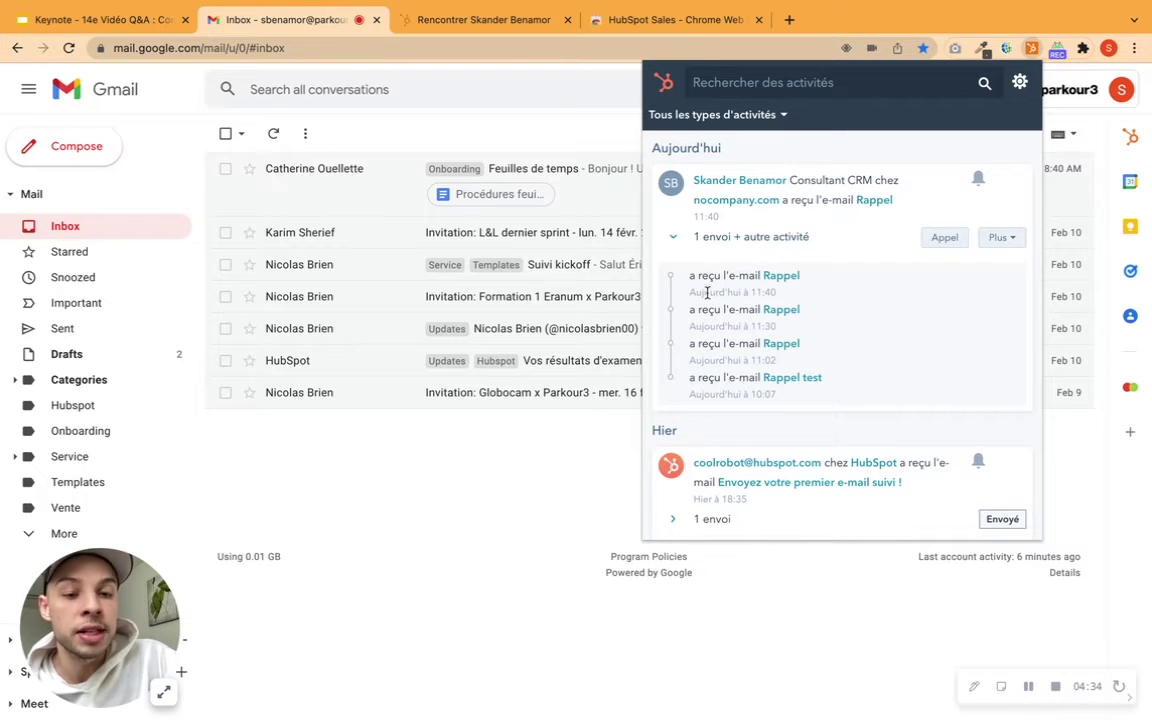
left_click(673, 237)
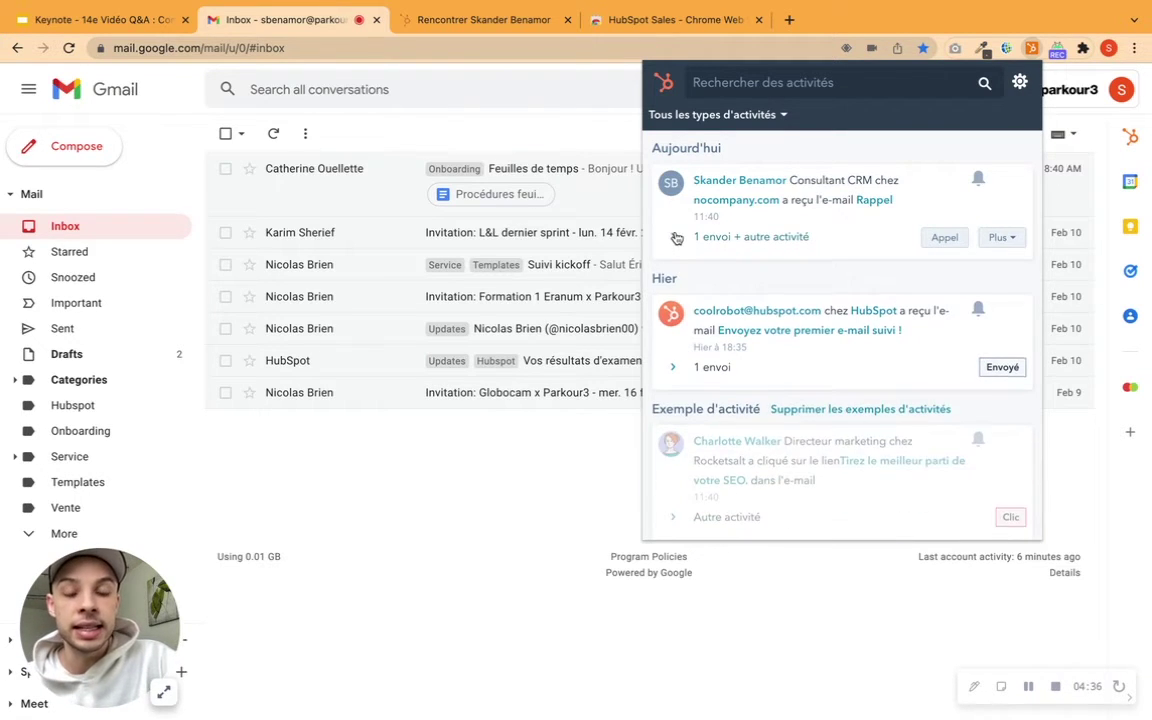
left_click(585, 123)
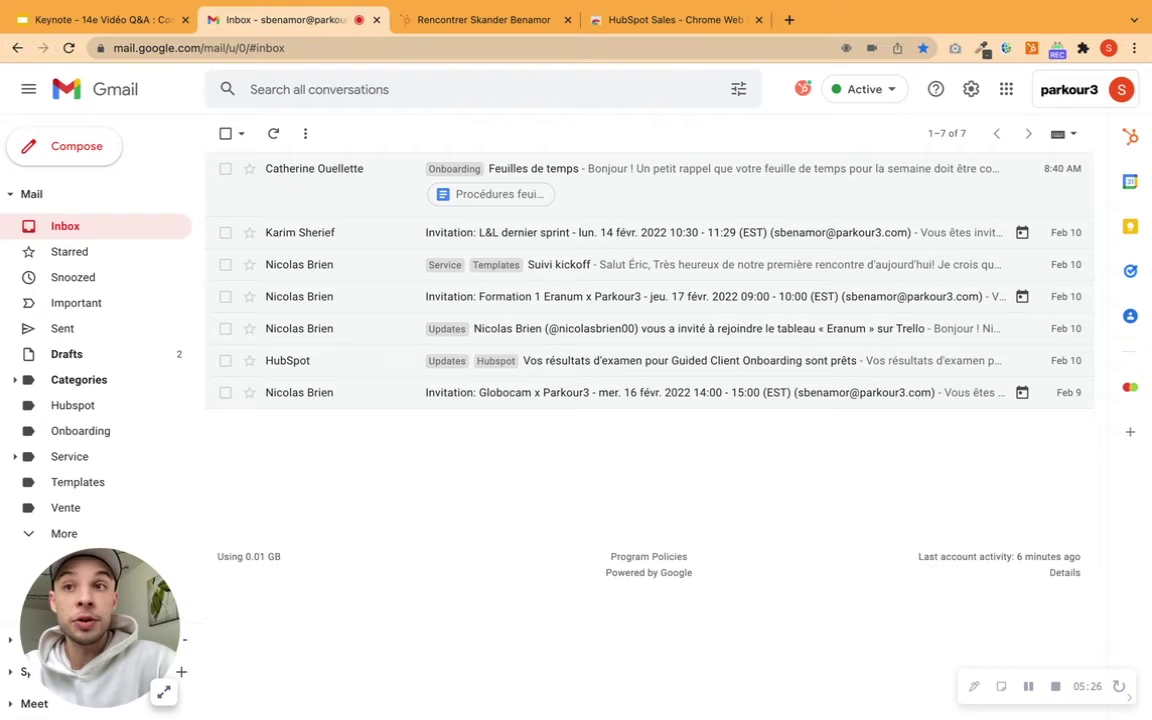
Review the contact's sections and "Chronologie" history in Gmail's HubSpot side panel, collapse the history and close the panel
left_click(1139, 142)
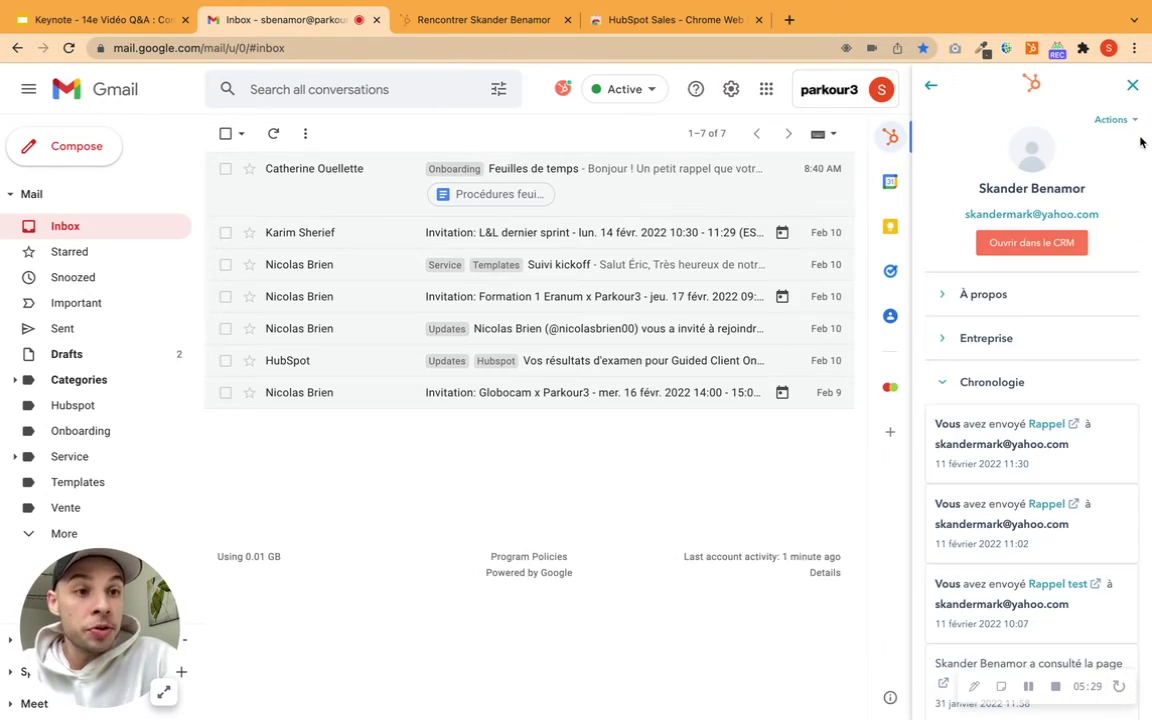
left_click(948, 386)
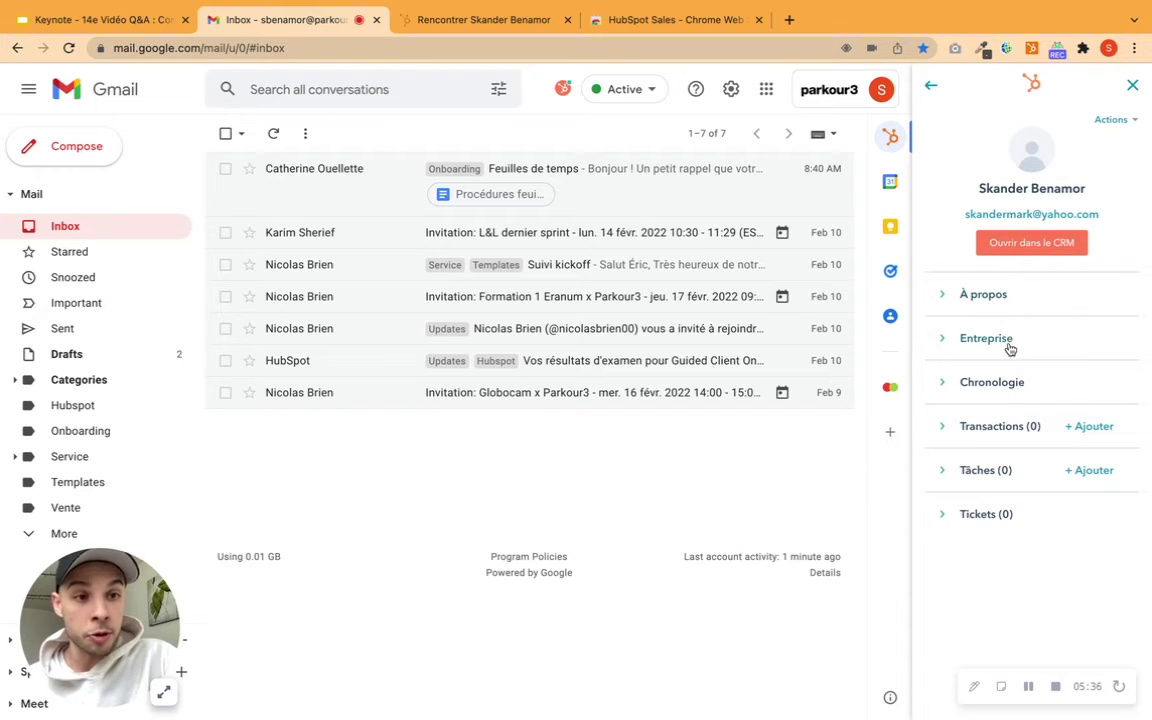
left_click(946, 388)
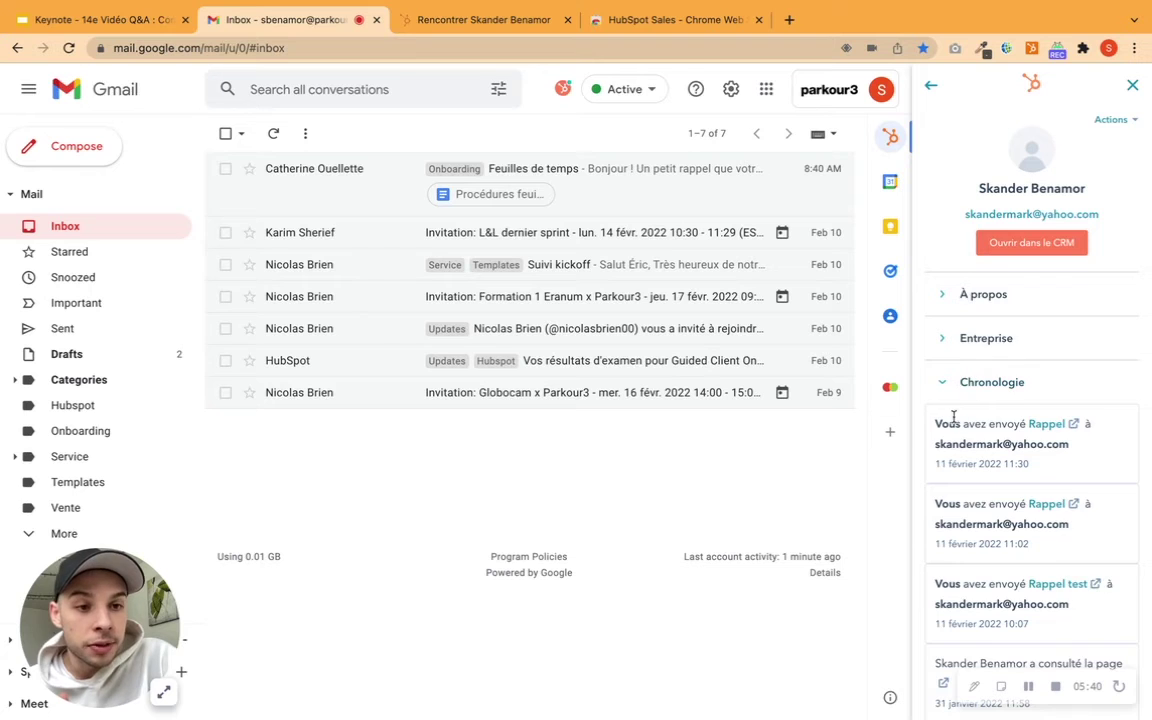
scroll(947, 555, "down", 1)
scroll(947, 555, "down", 3)
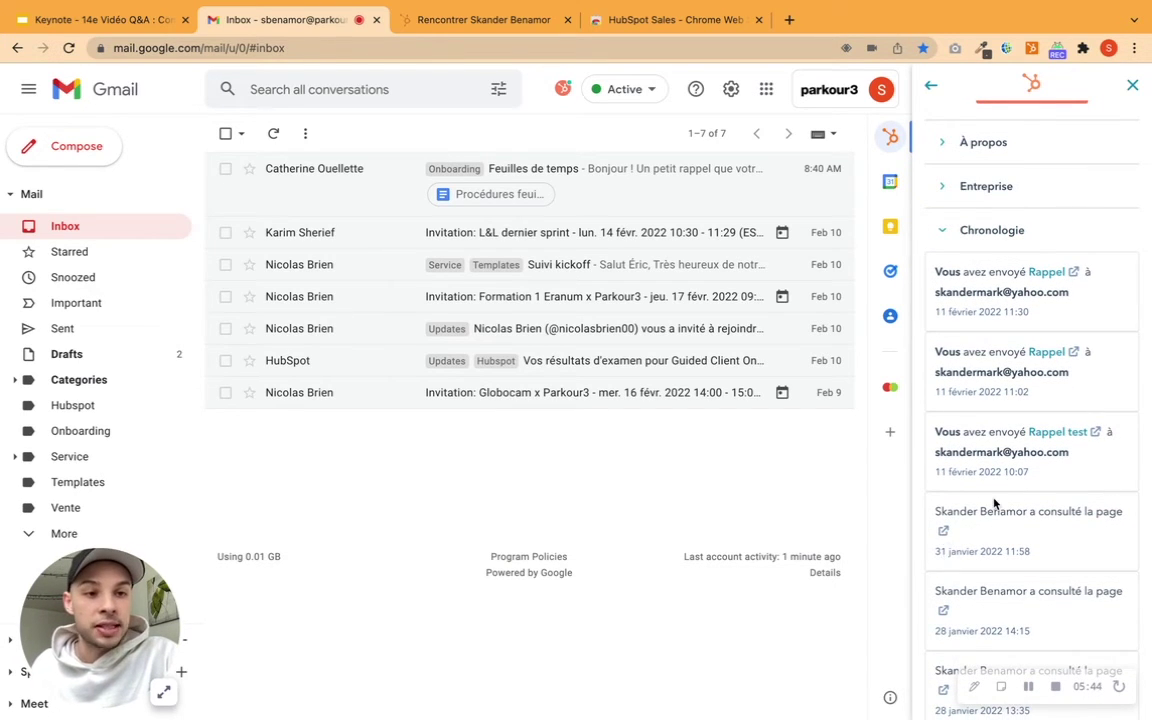
scroll(993, 500, "up", 3)
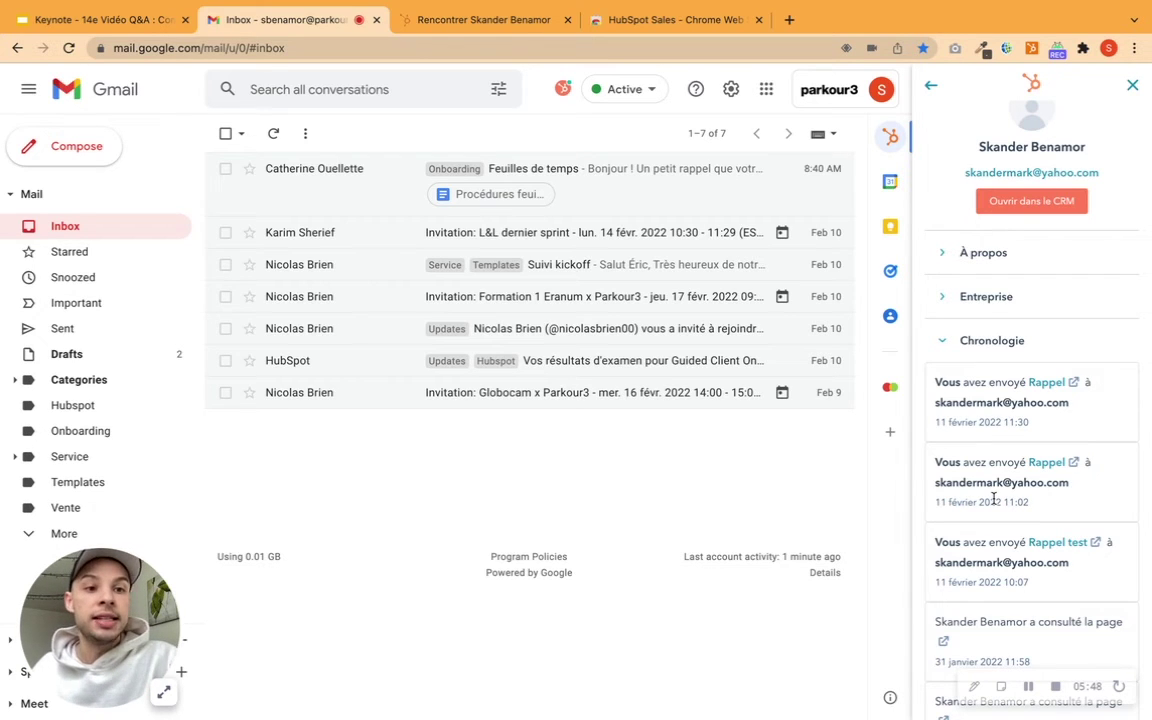
left_click(940, 342)
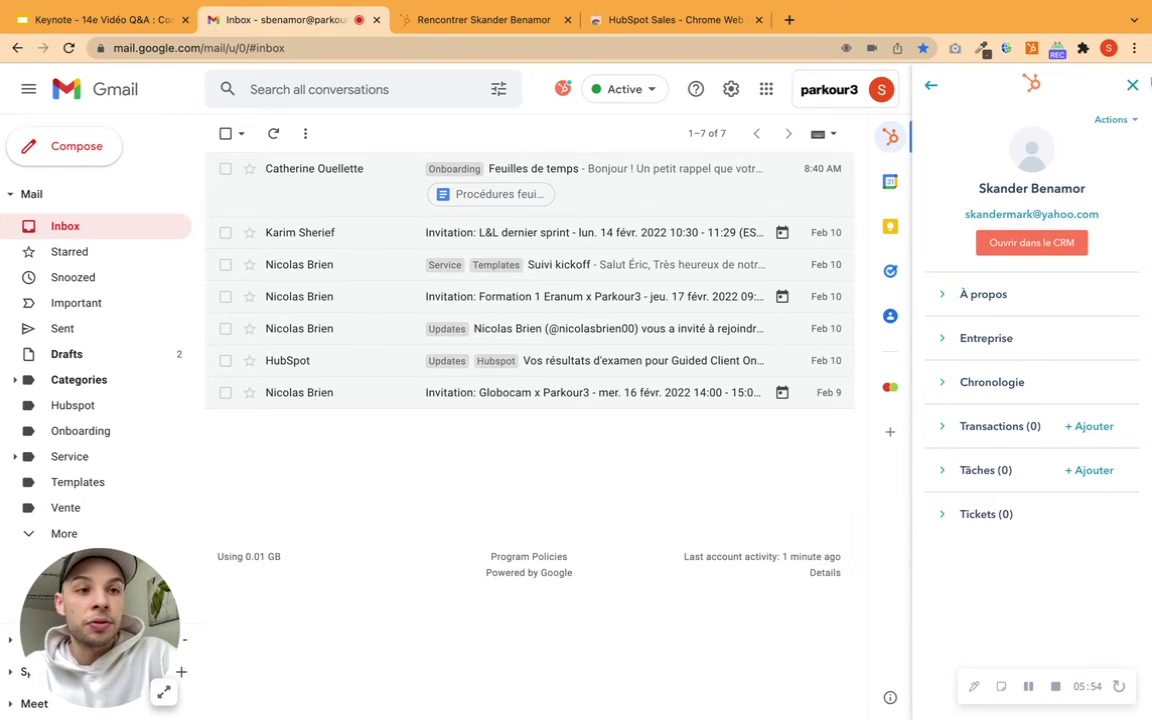
left_click(1131, 86)
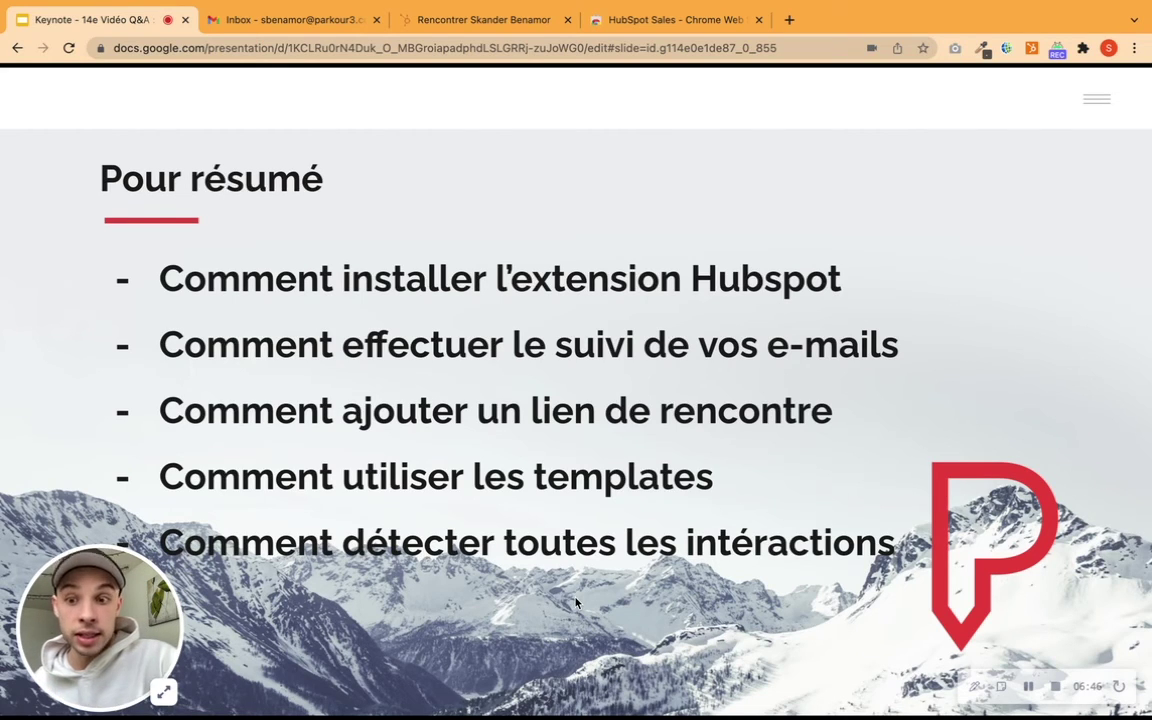
Show the HubSpot Sales activity feed over the "Pour résumé" slide, close it, and advance the presentation to the closing "Merci !" slide
left_click(1032, 50)
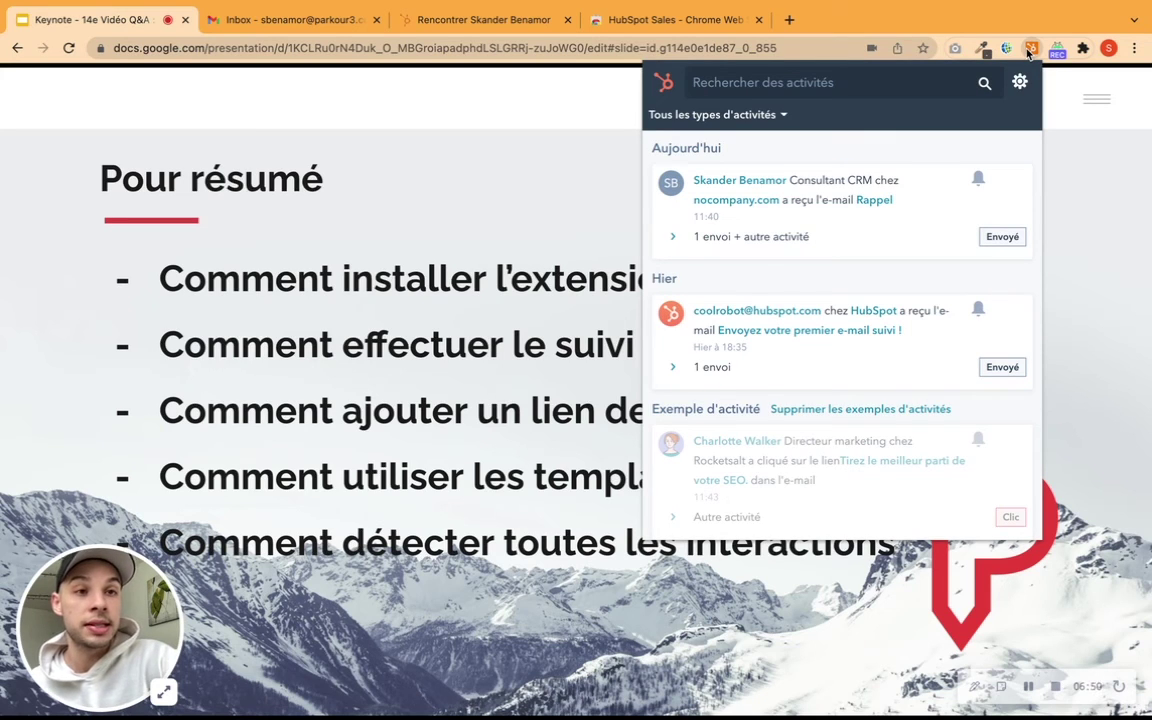
left_click(997, 29)
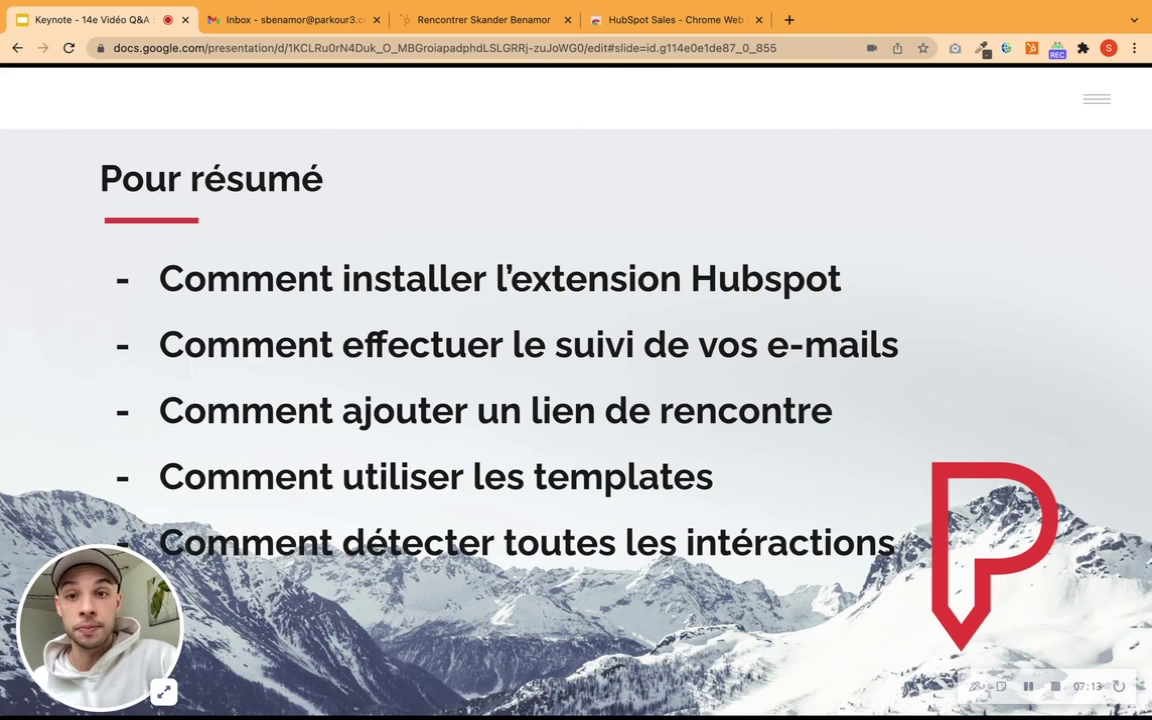
left_click(477, 280)
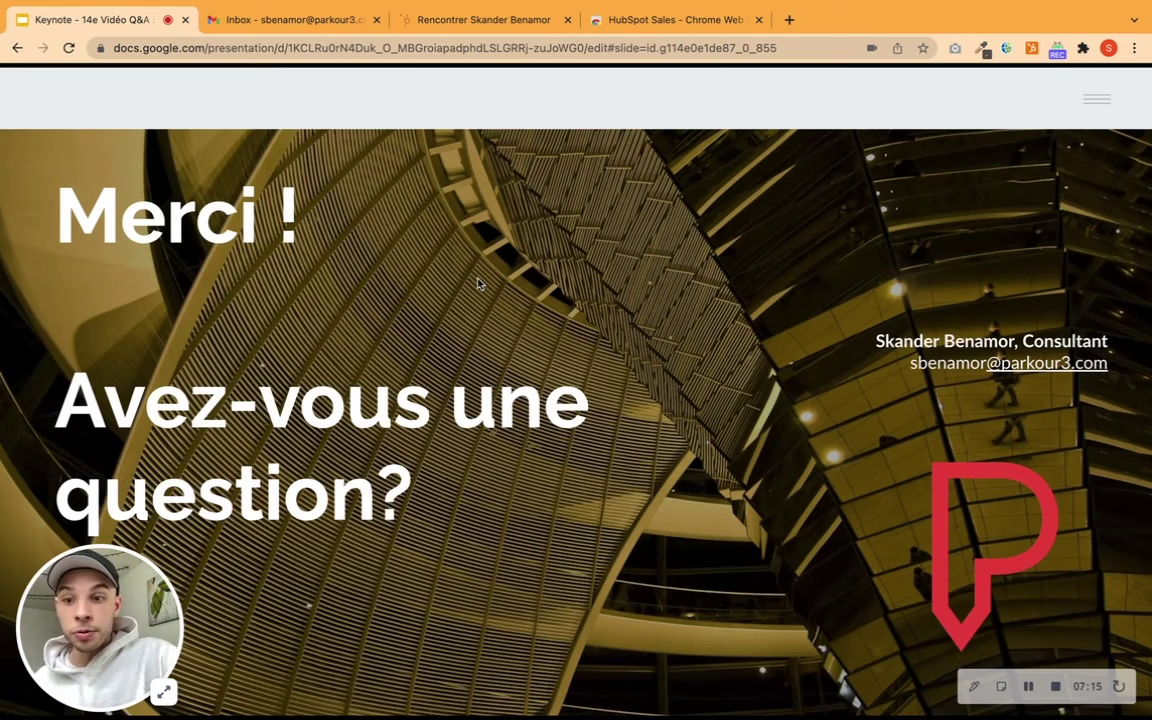